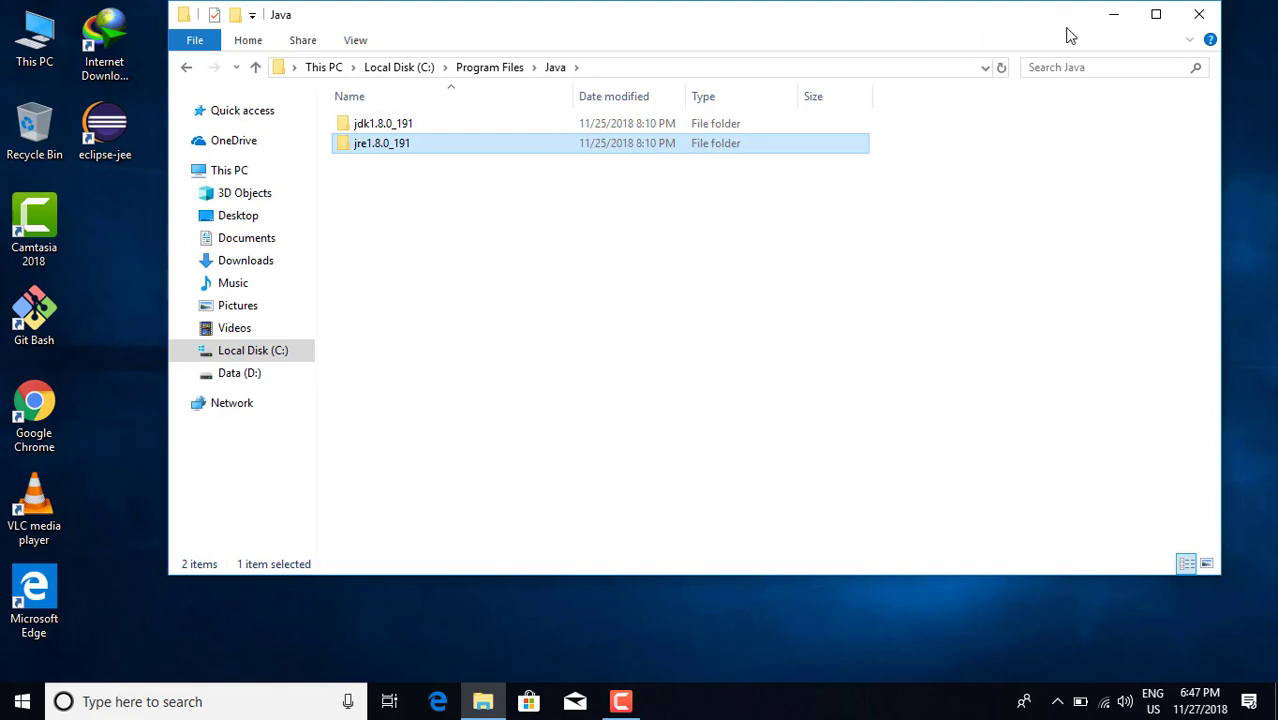
Minimize the Java folder window and open the Run dialog with Win+R.
{"action": "left_click", "coordinate": [1112, 16]}
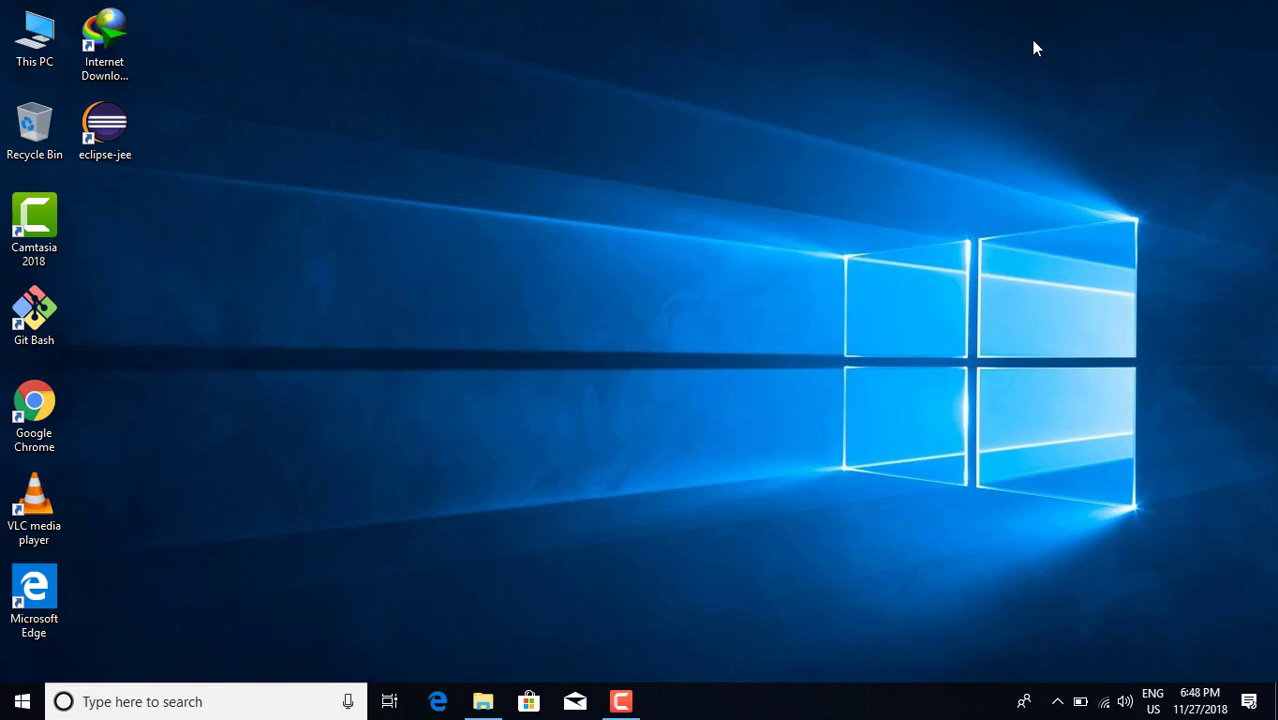
{"action": "key", "text": "super"}
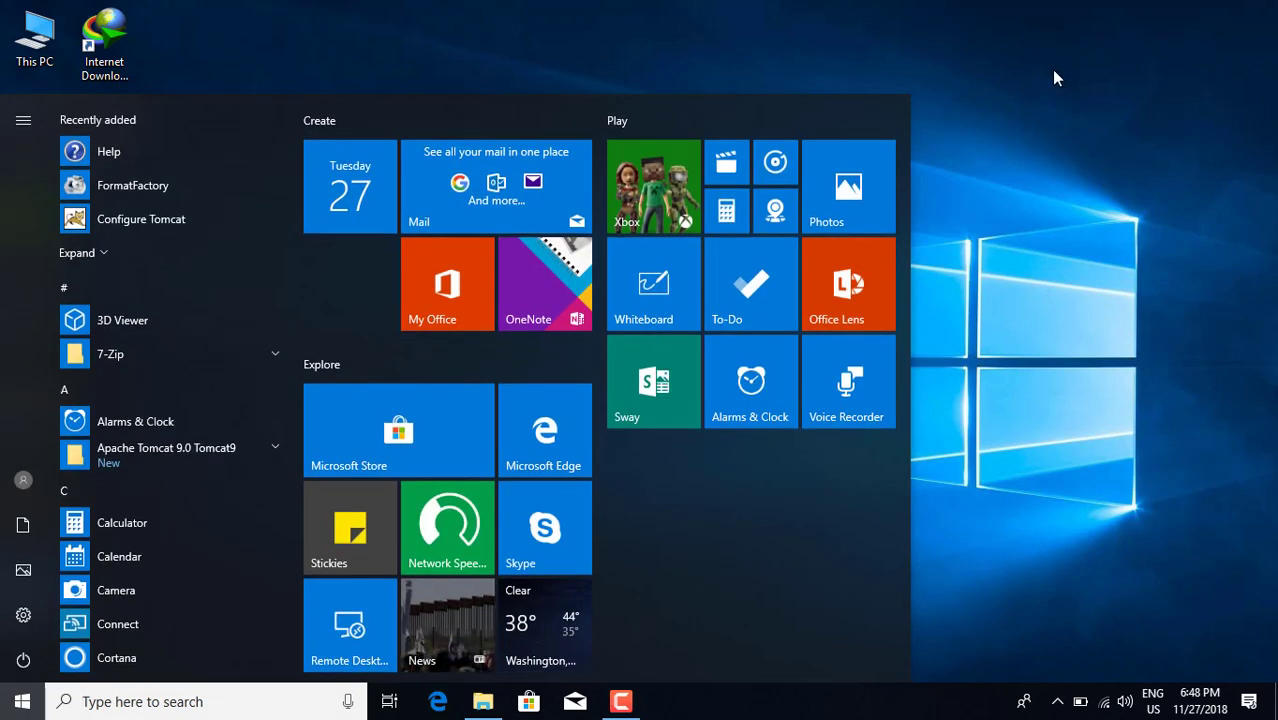
{"action": "key", "text": "super"}
{"action": "key", "text": "super+r"}
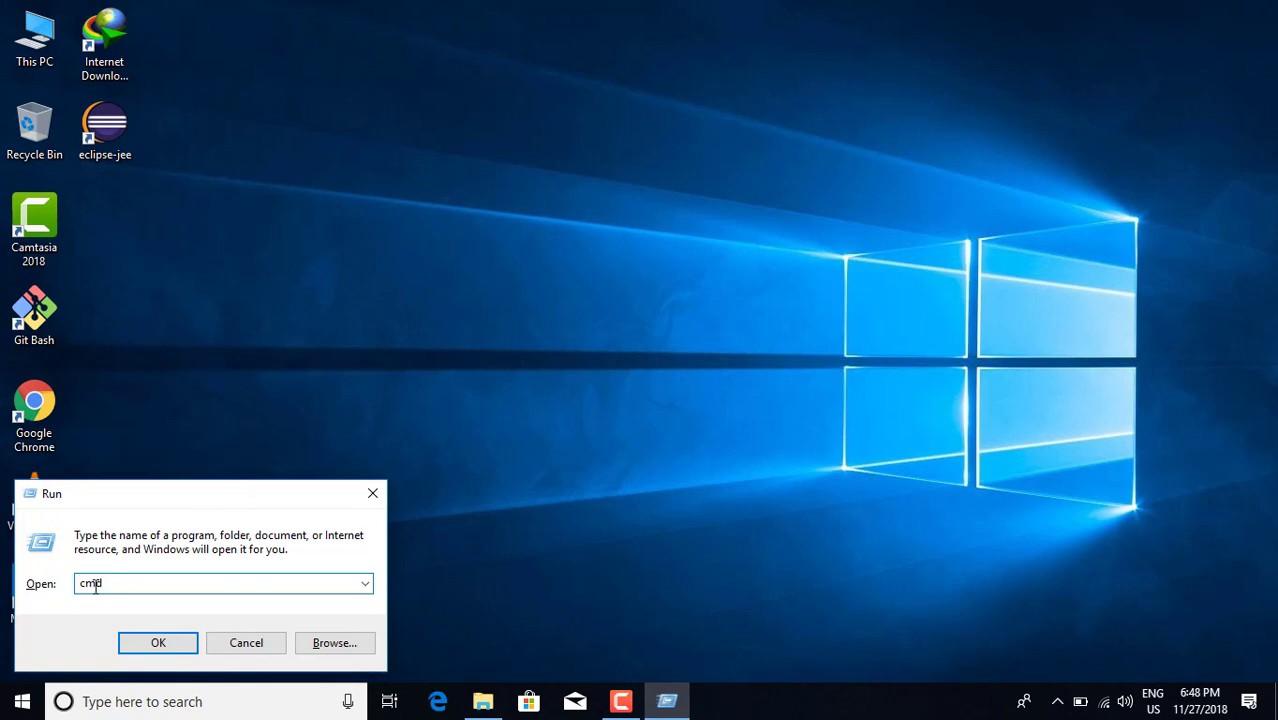
Launch cmd from the Run box and maximize the Command Prompt window.
{"action": "type", "text": "cmd"}
{"action": "left_click", "coordinate": [181, 641]}
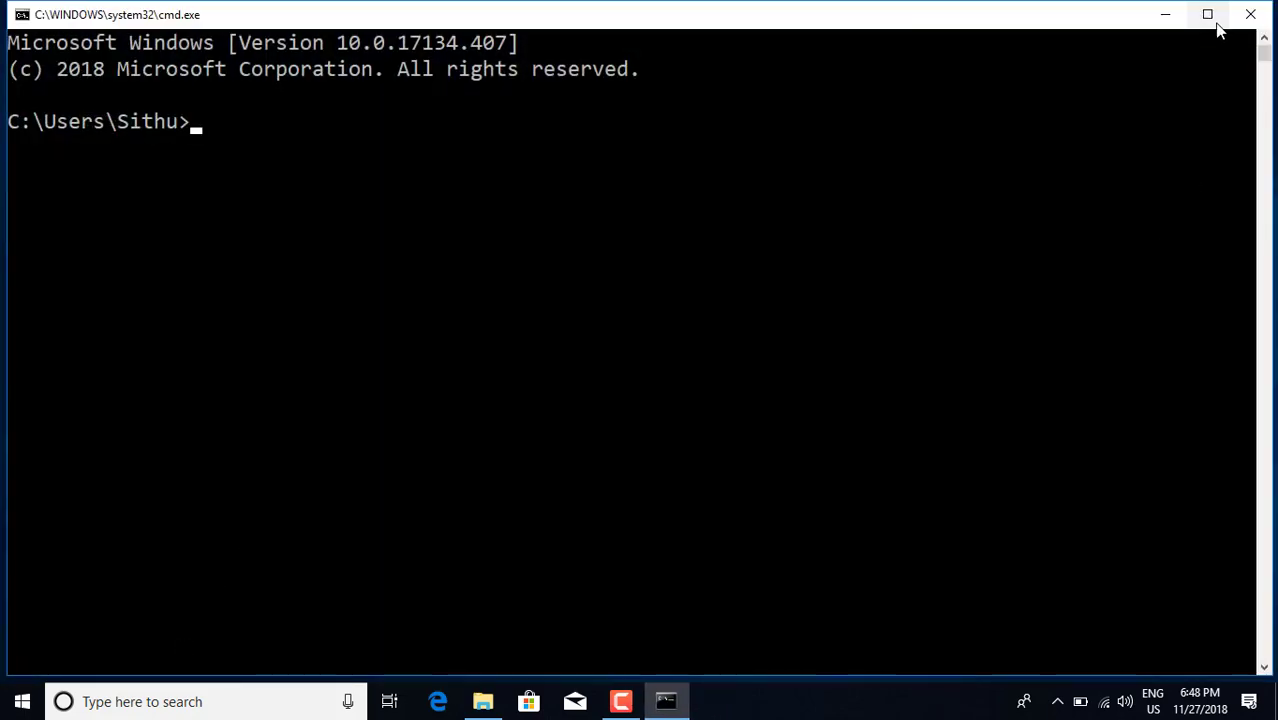
{"action": "left_click", "coordinate": [1208, 16]}
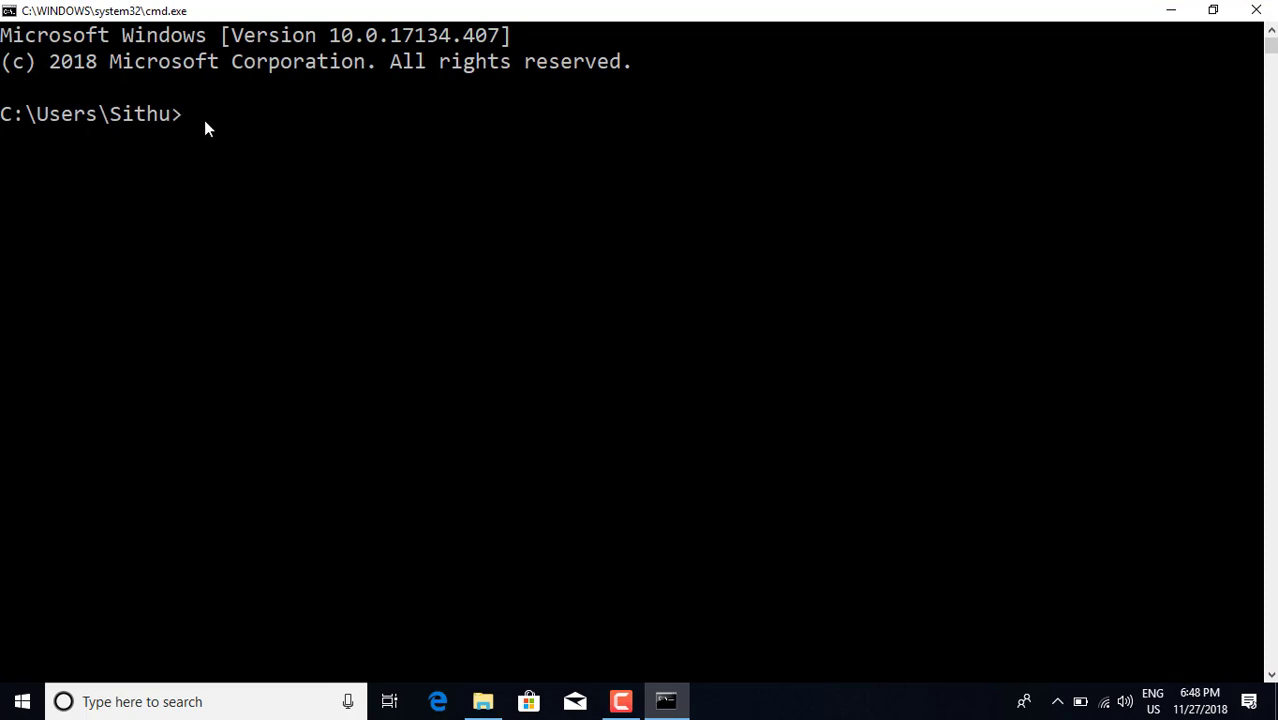
Run java -version and highlight the reported Java SE Runtime Environment 1.8.0_191.
{"action": "type", "text": "java -version"}
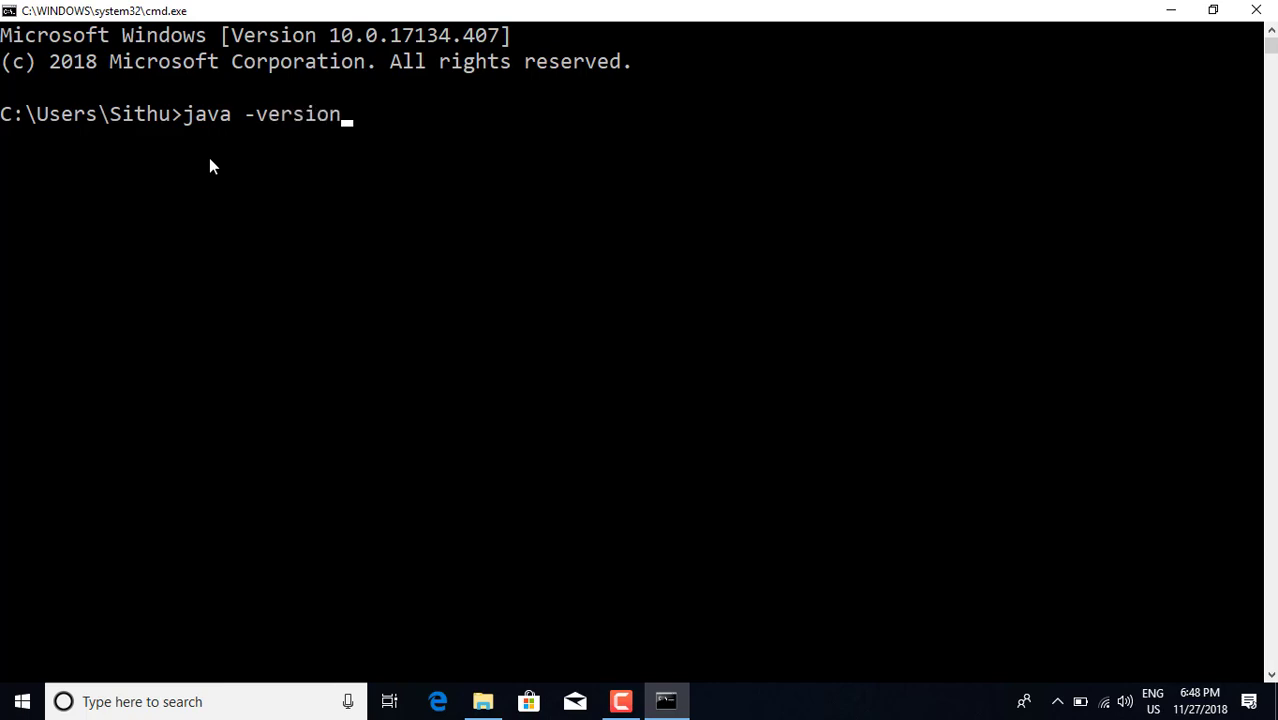
{"action": "key", "text": "Return"}
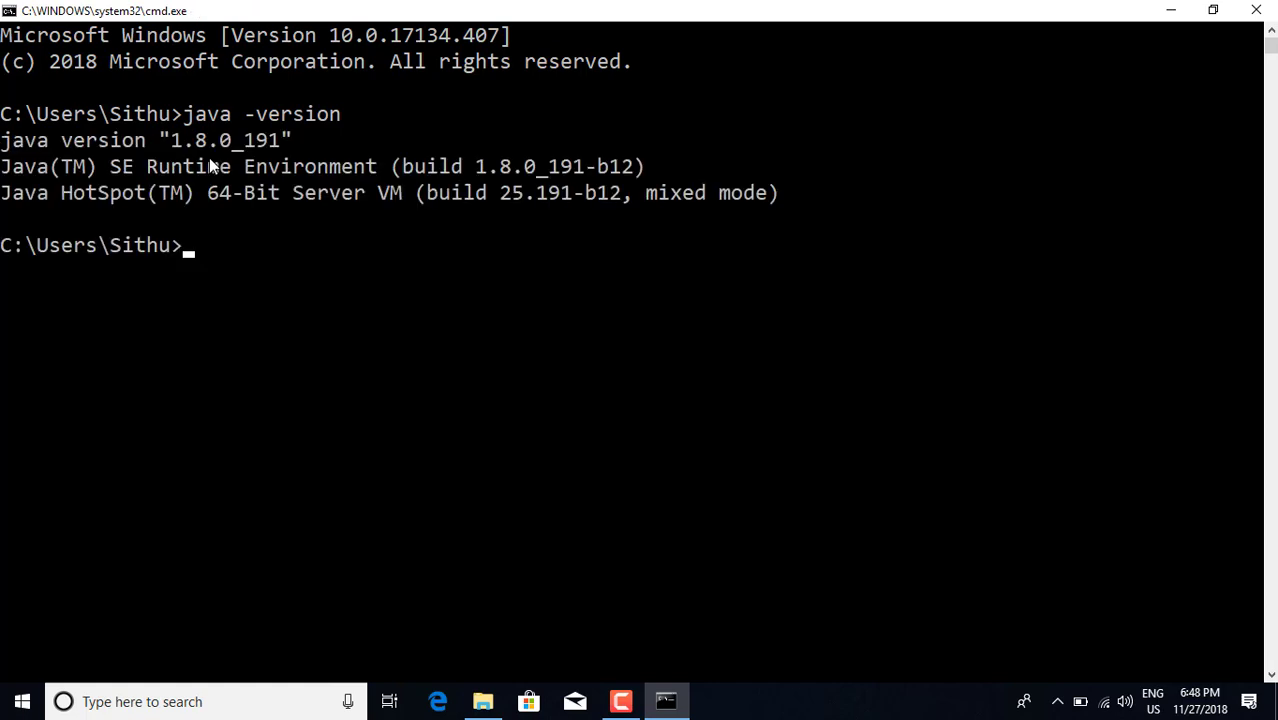
{"action": "left_click_drag", "start_coordinate": [146, 165], "coordinate": [386, 170]}
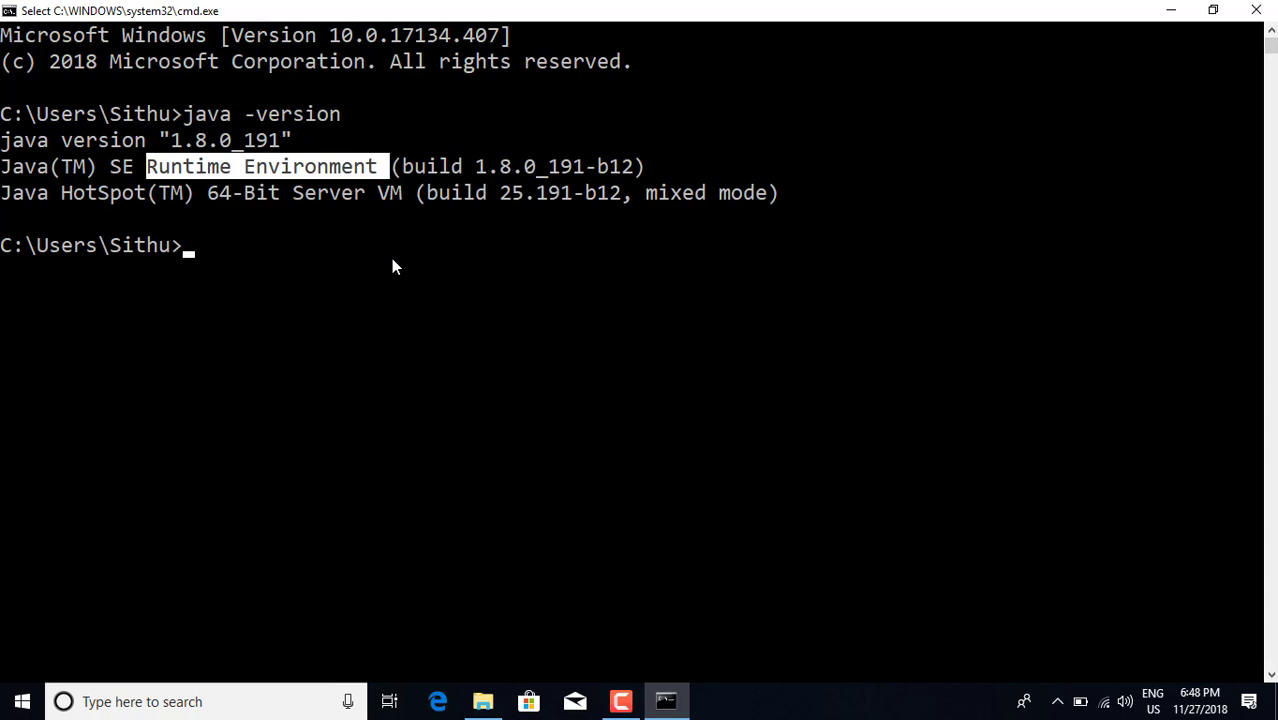
Run javac -version and highlight the 'javac is not recognized' error.
{"action": "type", "text": "javac"}
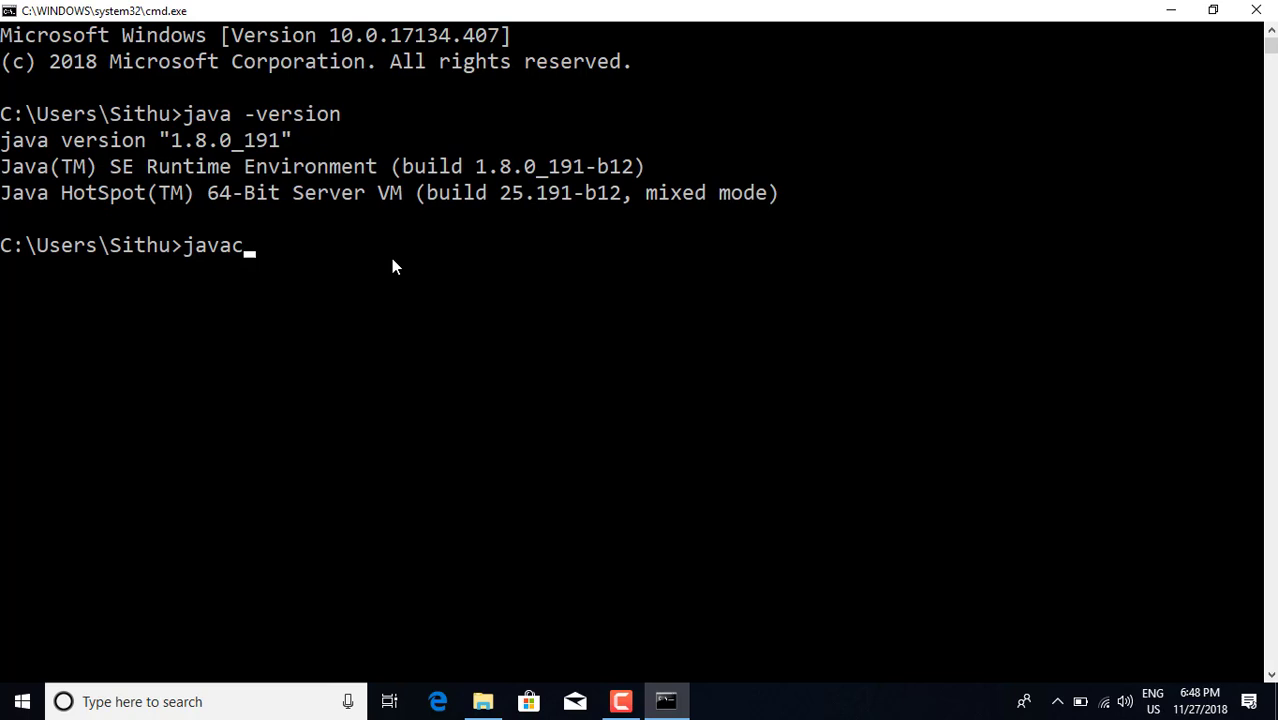
{"action": "type", "text": " -version"}
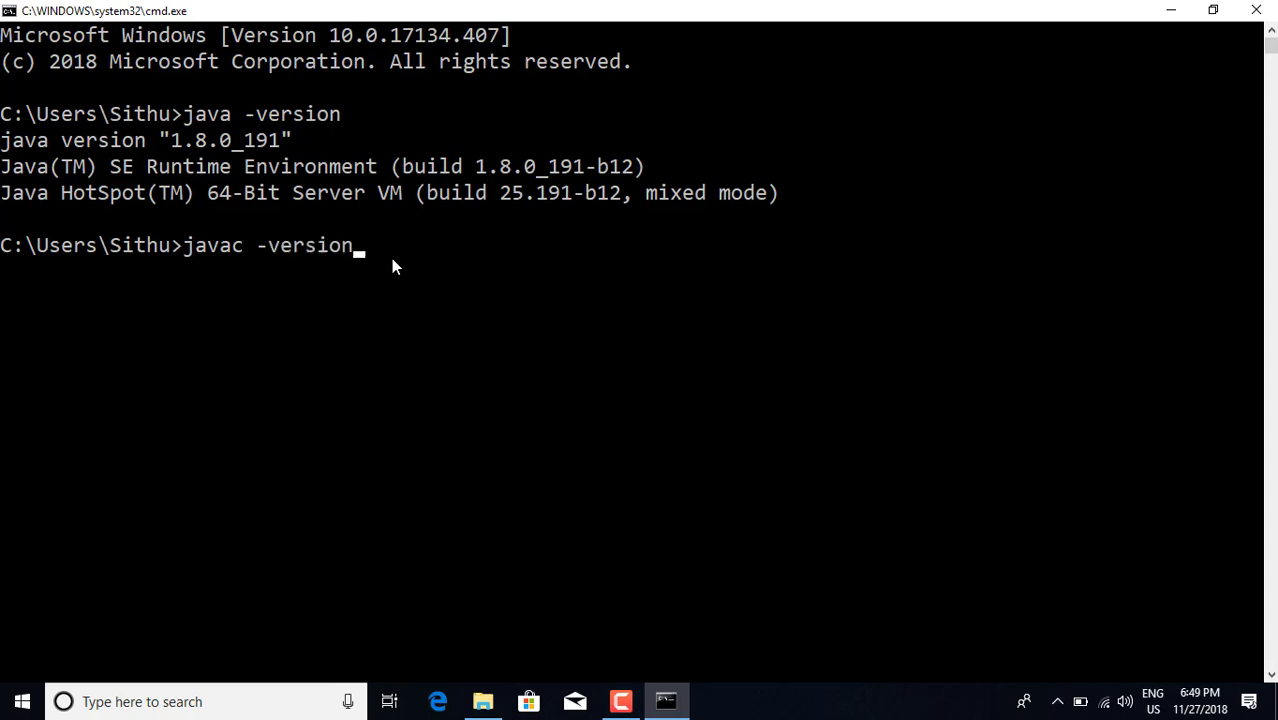
{"action": "key", "text": "Return"}
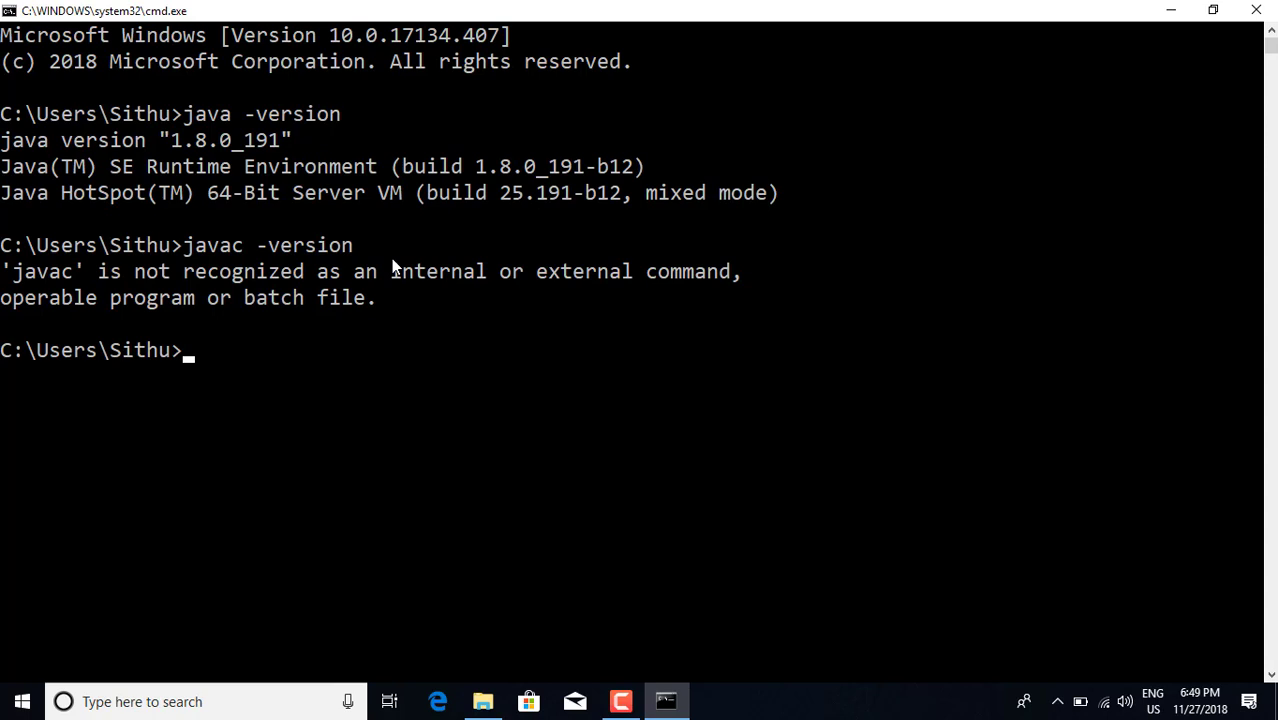
{"action": "left_click_drag", "start_coordinate": [185, 271], "coordinate": [314, 271]}
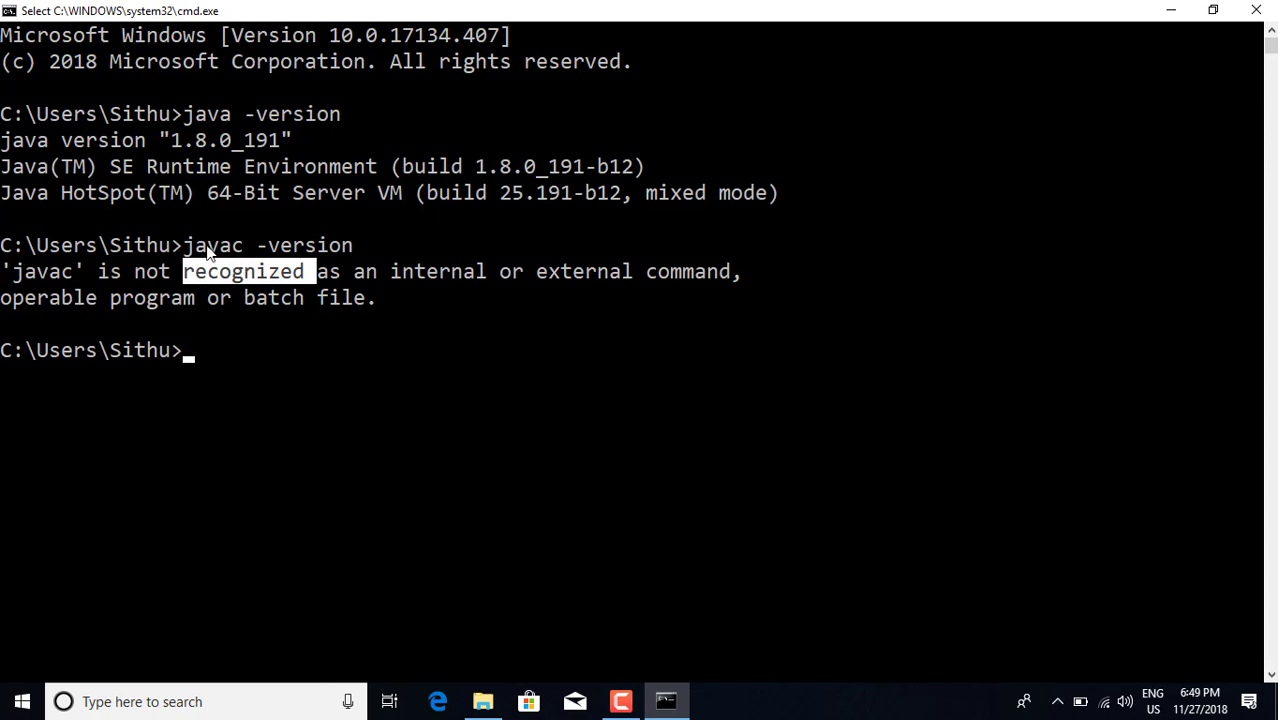
{"action": "left_click_drag", "start_coordinate": [187, 247], "coordinate": [218, 252]}
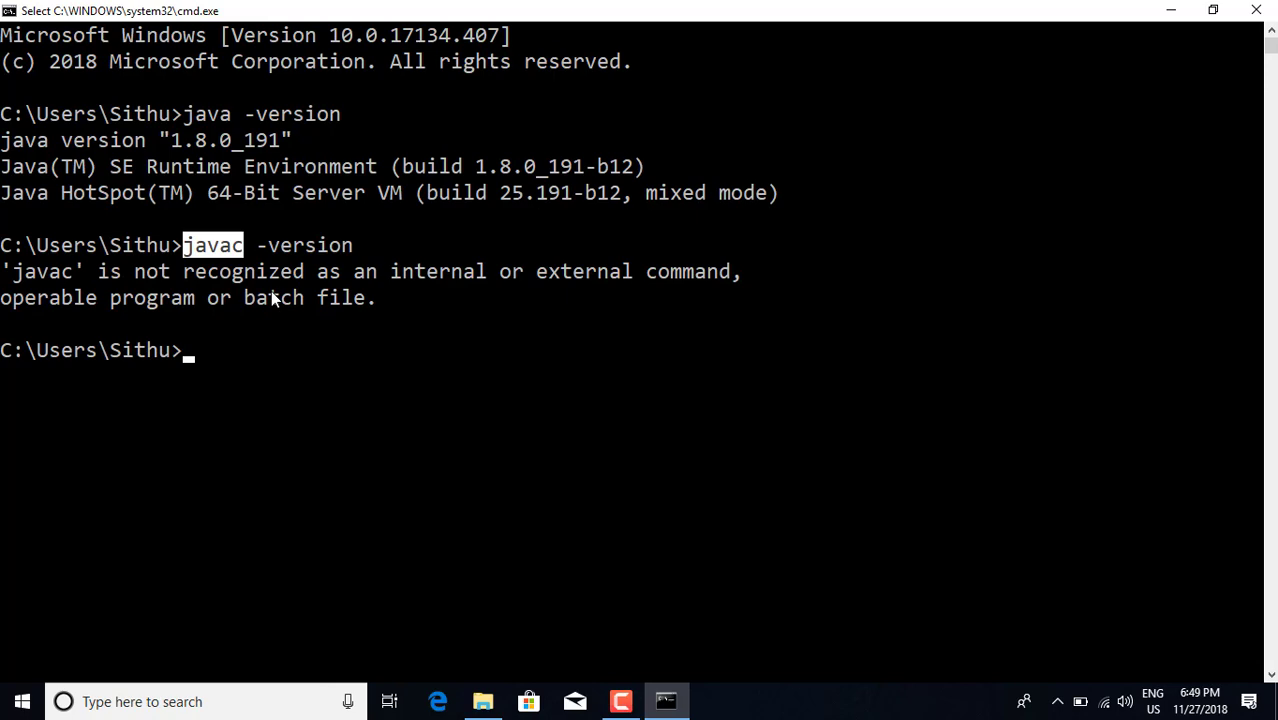
Restore the Java folder window and open jdk1.8.0_191 > bin.
{"action": "left_click", "coordinate": [483, 701]}
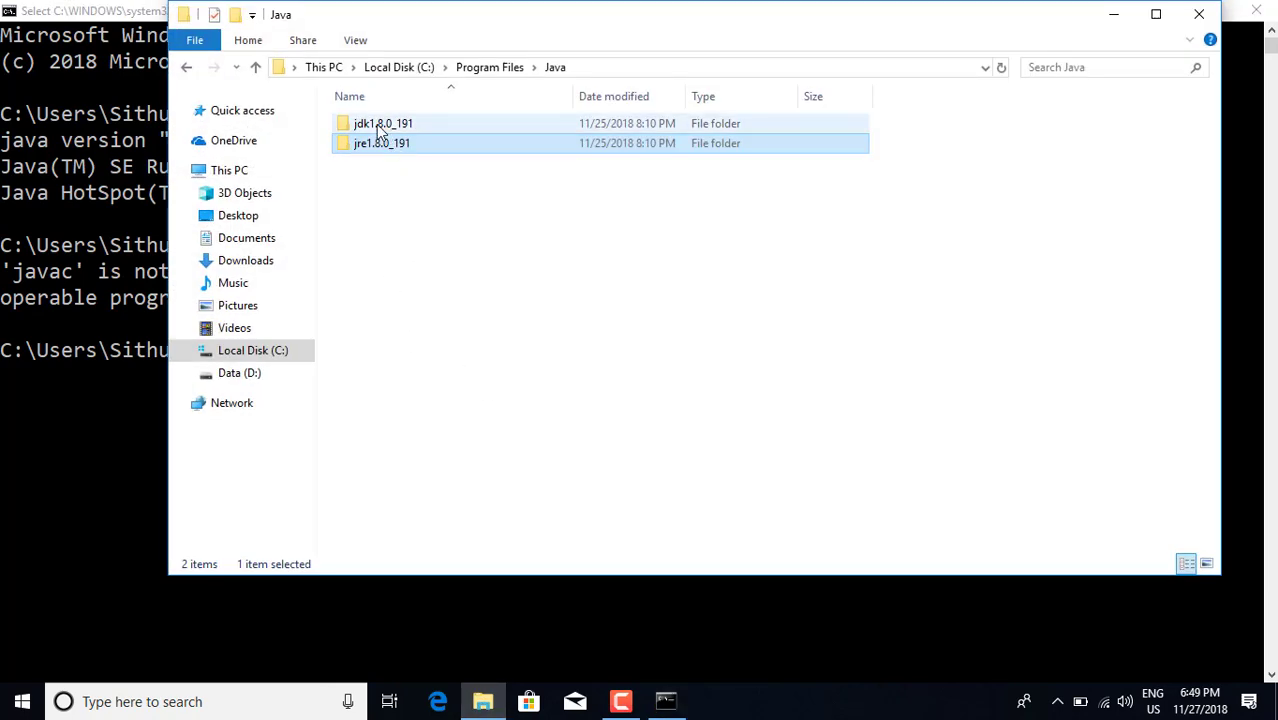
{"action": "left_click", "coordinate": [381, 127]}
{"action": "double_click", "coordinate": [381, 127]}
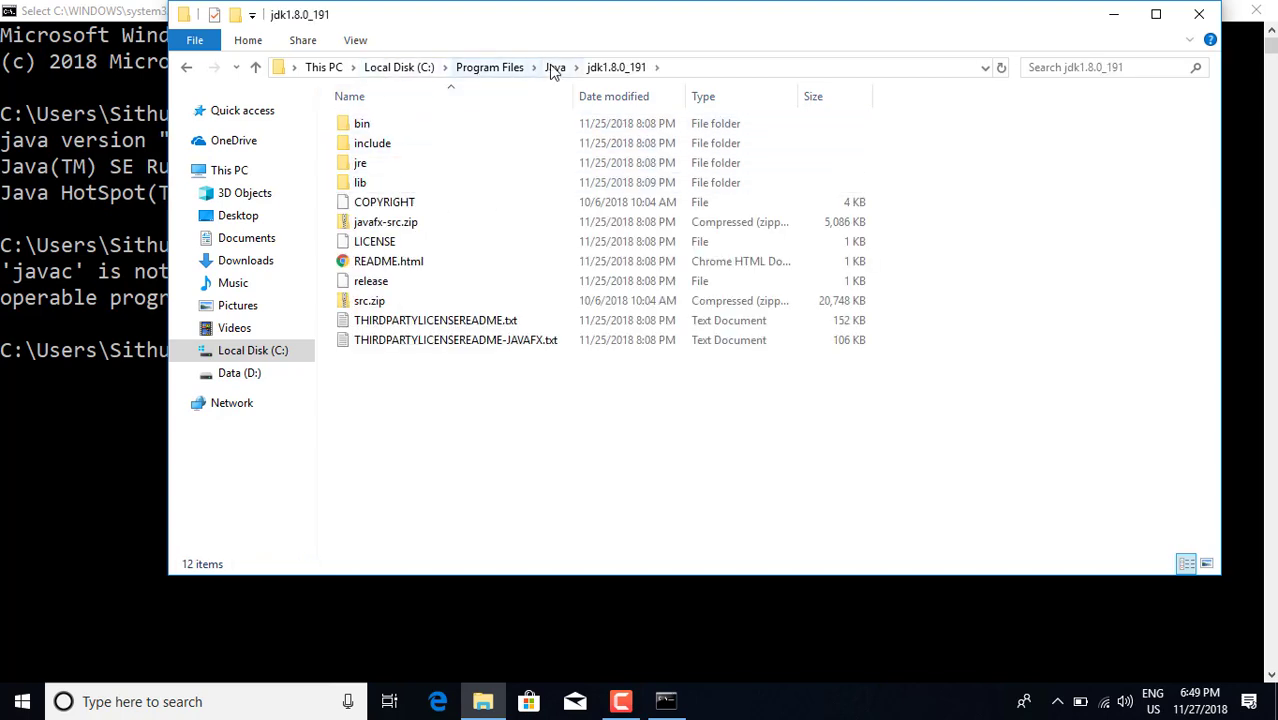
{"action": "double_click", "coordinate": [464, 123]}
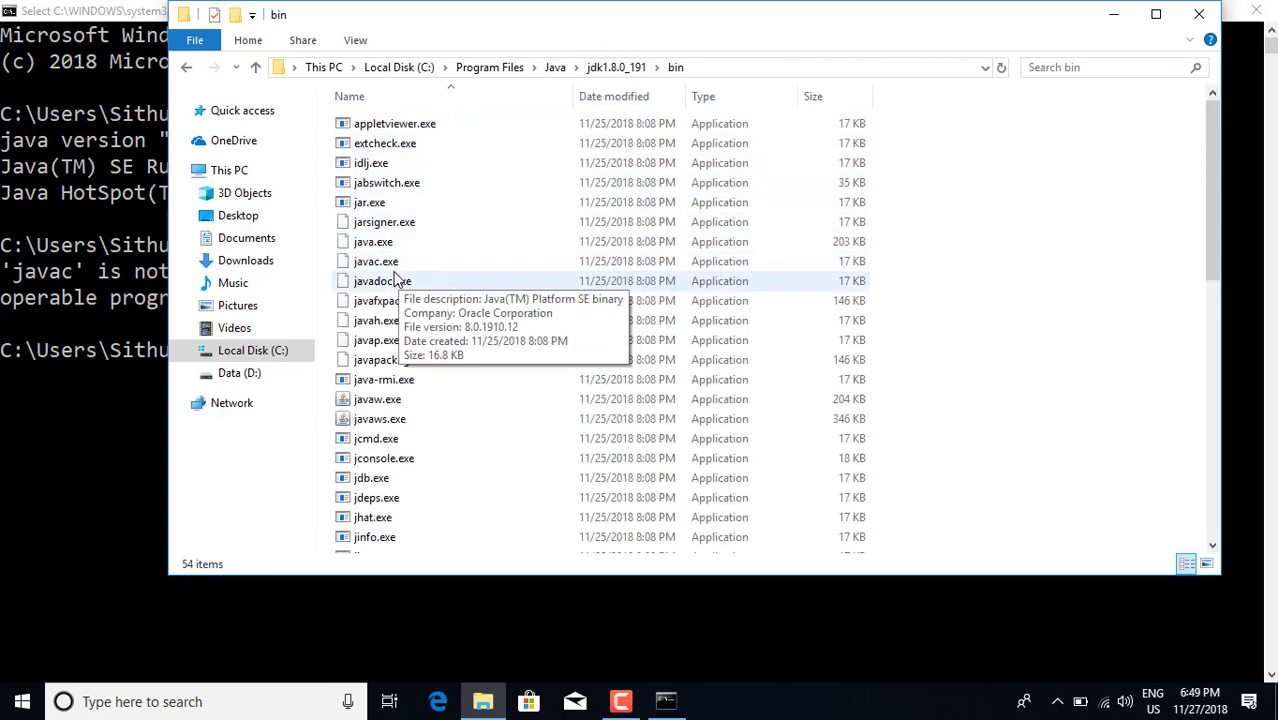
Select the path C:\Program Files\Java\jdk1.8.0_191\bin in the address bar, then minimize Explorer.
{"action": "mouse_move", "coordinate": [389, 271]}
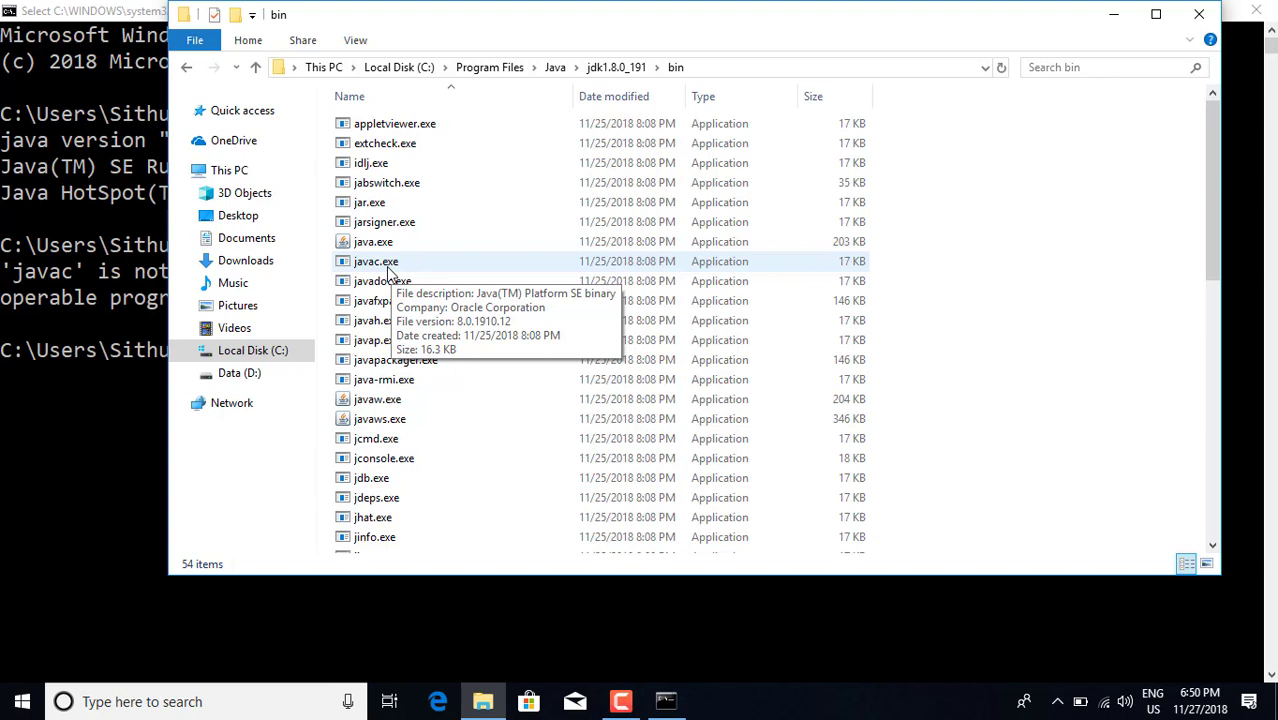
{"action": "left_click", "coordinate": [741, 70]}
{"action": "left_click", "coordinate": [1080, 326]}
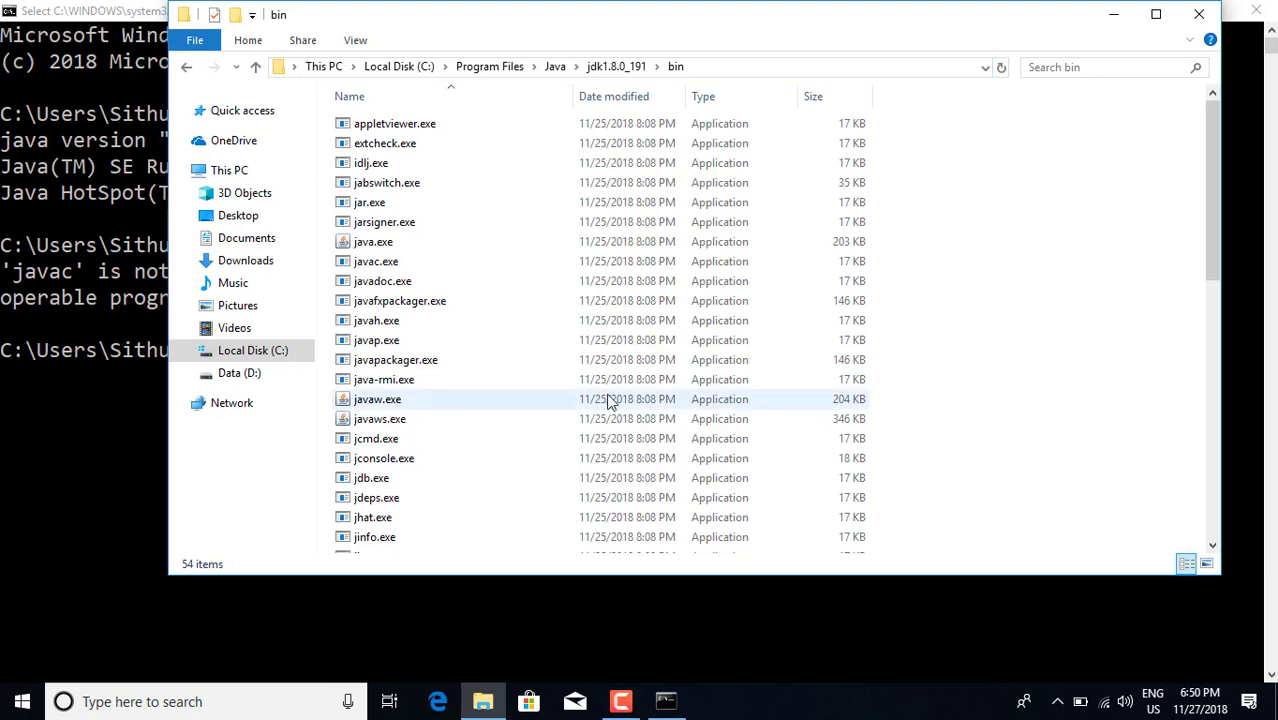
{"action": "left_click", "coordinate": [710, 70]}
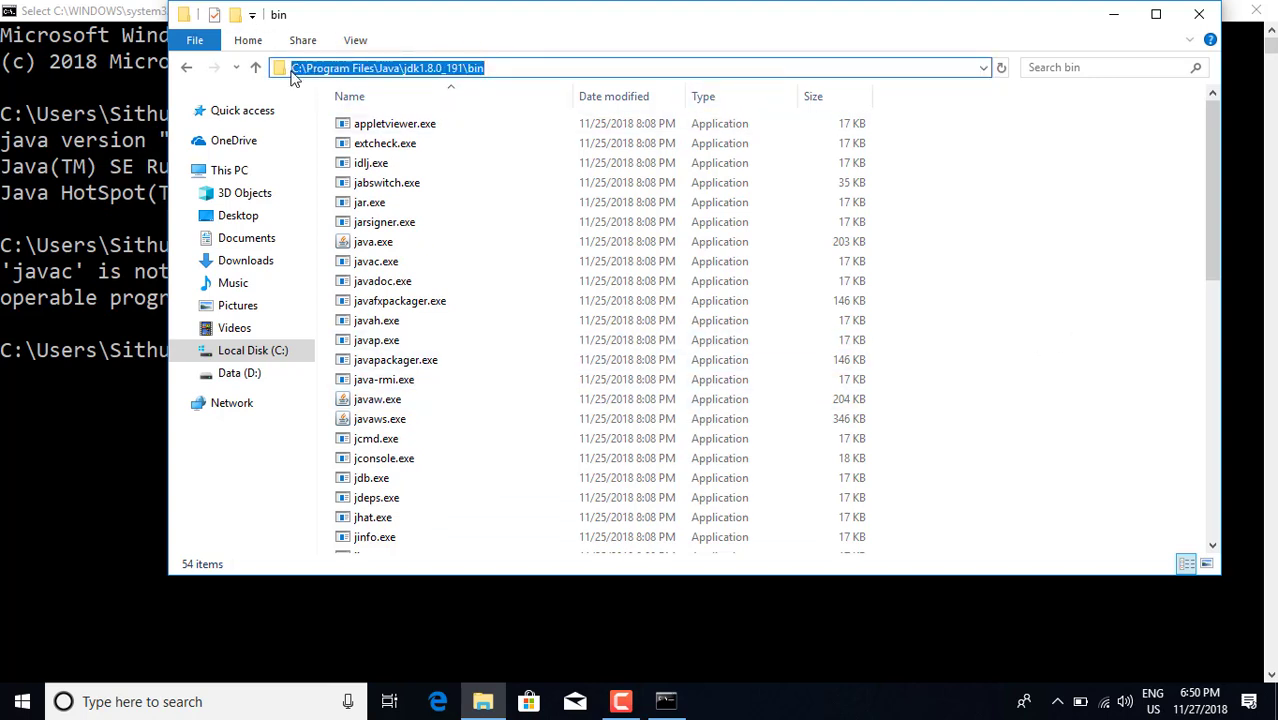
{"action": "left_click", "coordinate": [497, 67]}
{"action": "left_click_drag", "start_coordinate": [516, 63], "coordinate": [281, 65]}
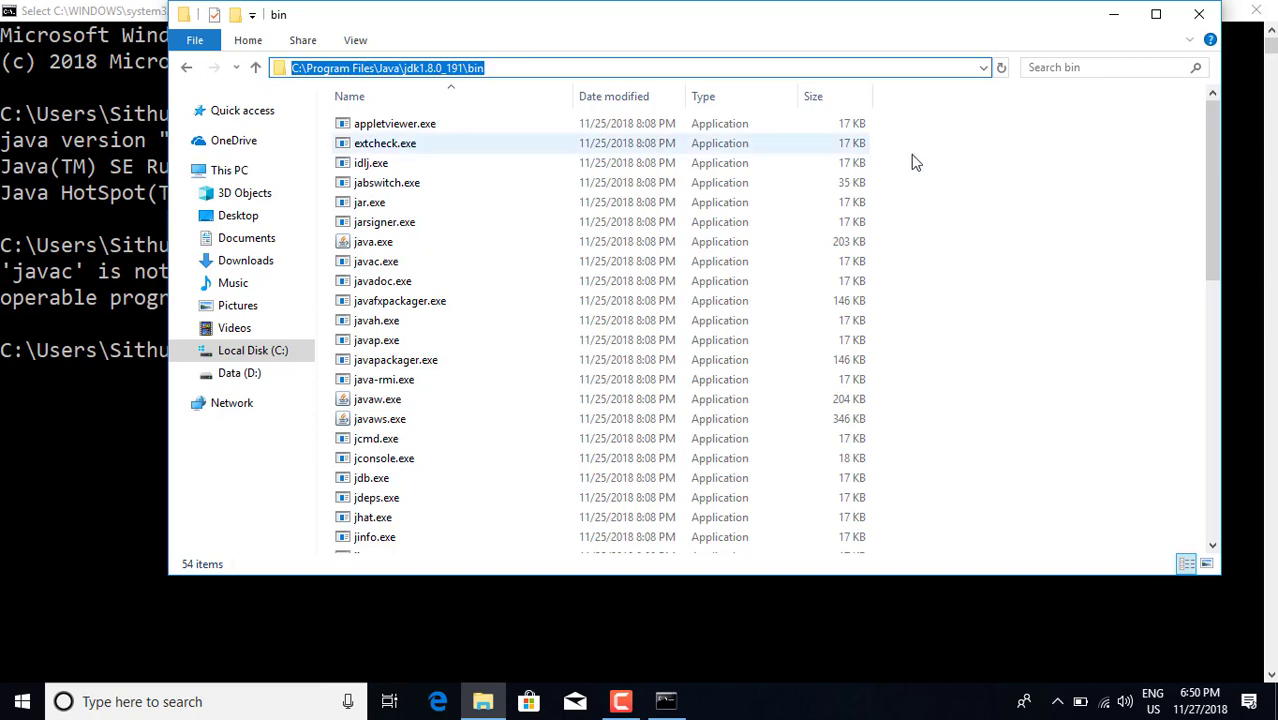
{"action": "left_click", "coordinate": [1112, 25]}
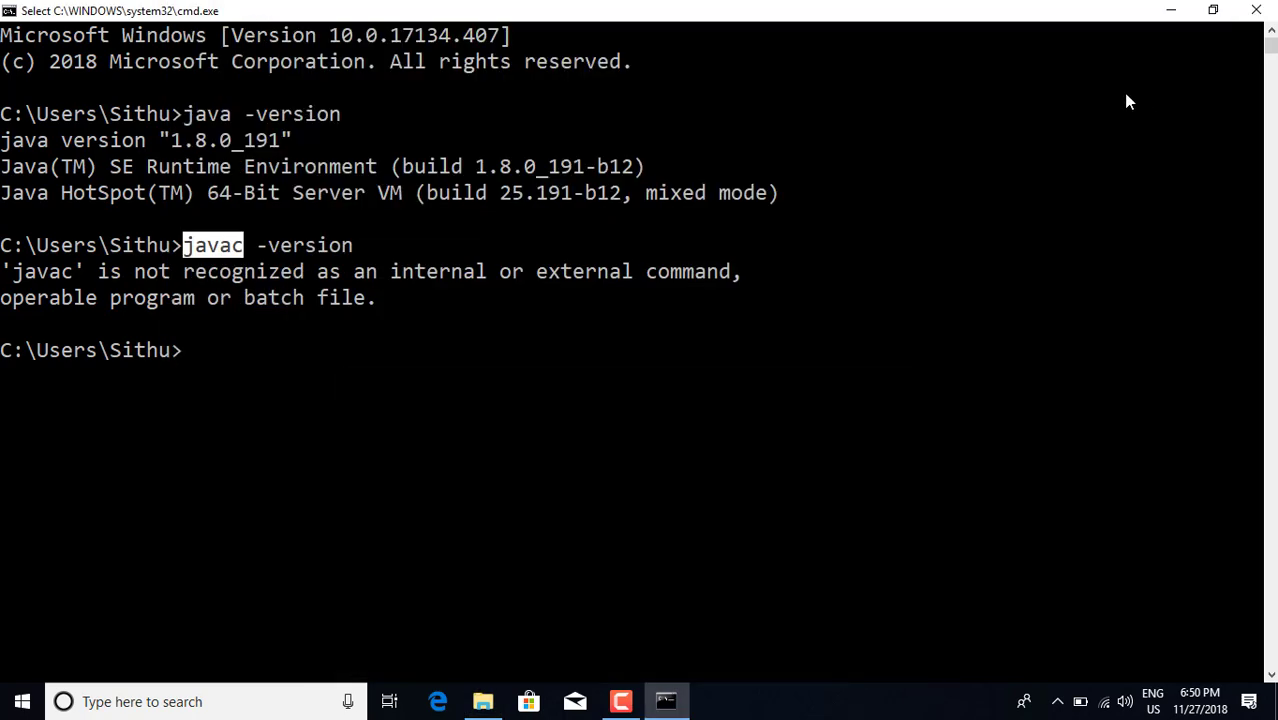
Open This PC Properties > Advanced system settings > Environment Variables and select system Path.
{"action": "left_click", "coordinate": [1170, 10]}
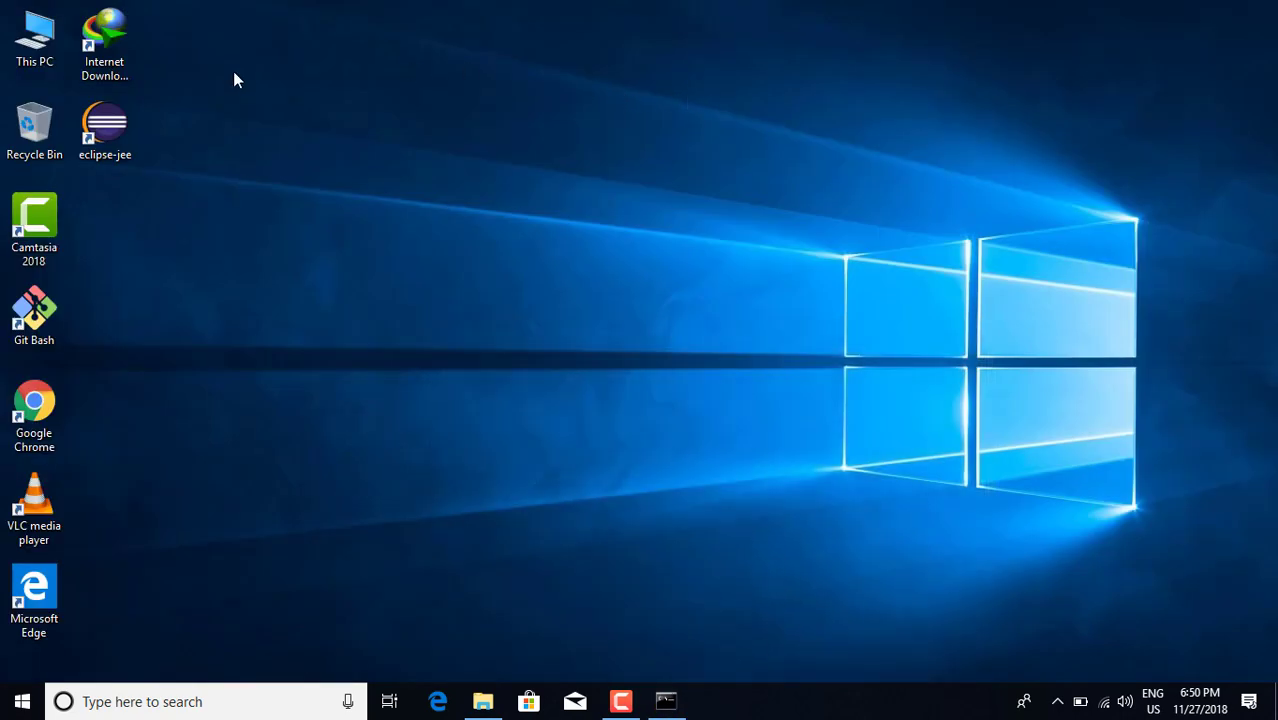
{"action": "left_click", "coordinate": [14, 52]}
{"action": "right_click", "coordinate": [14, 52]}
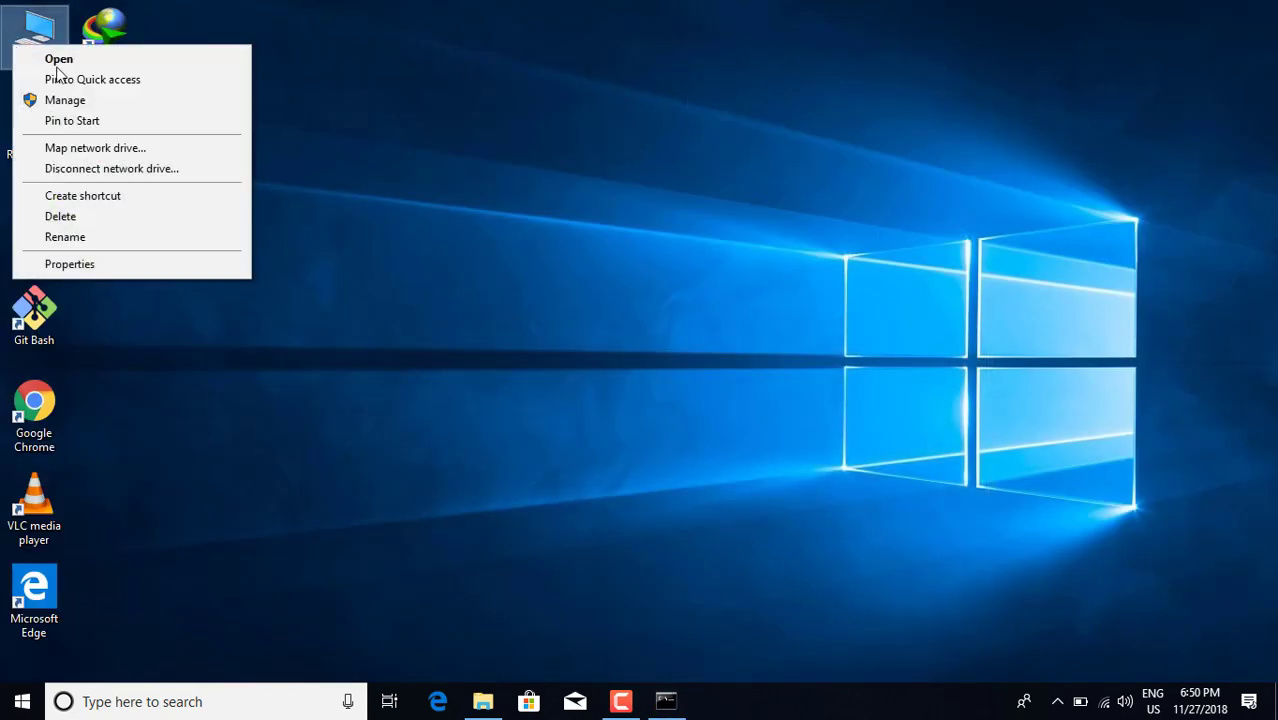
{"action": "left_click", "coordinate": [70, 264]}
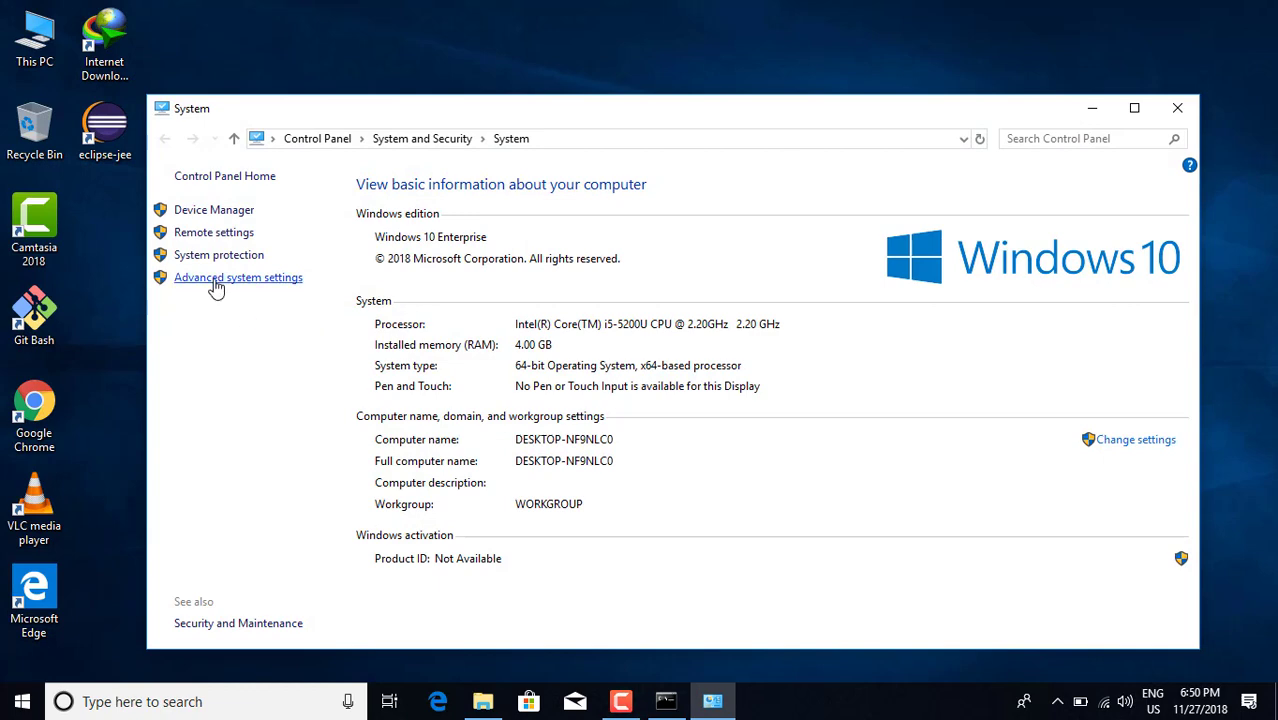
{"action": "left_click", "coordinate": [268, 281]}
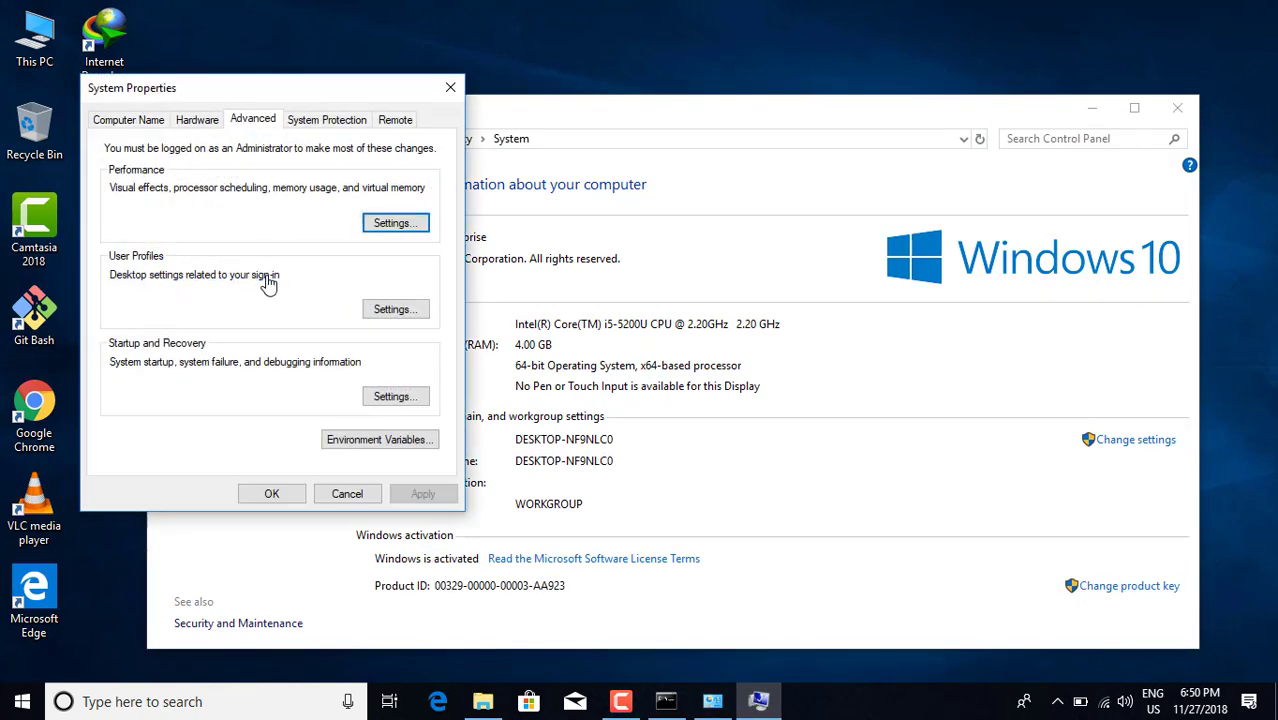
{"action": "left_click", "coordinate": [417, 441]}
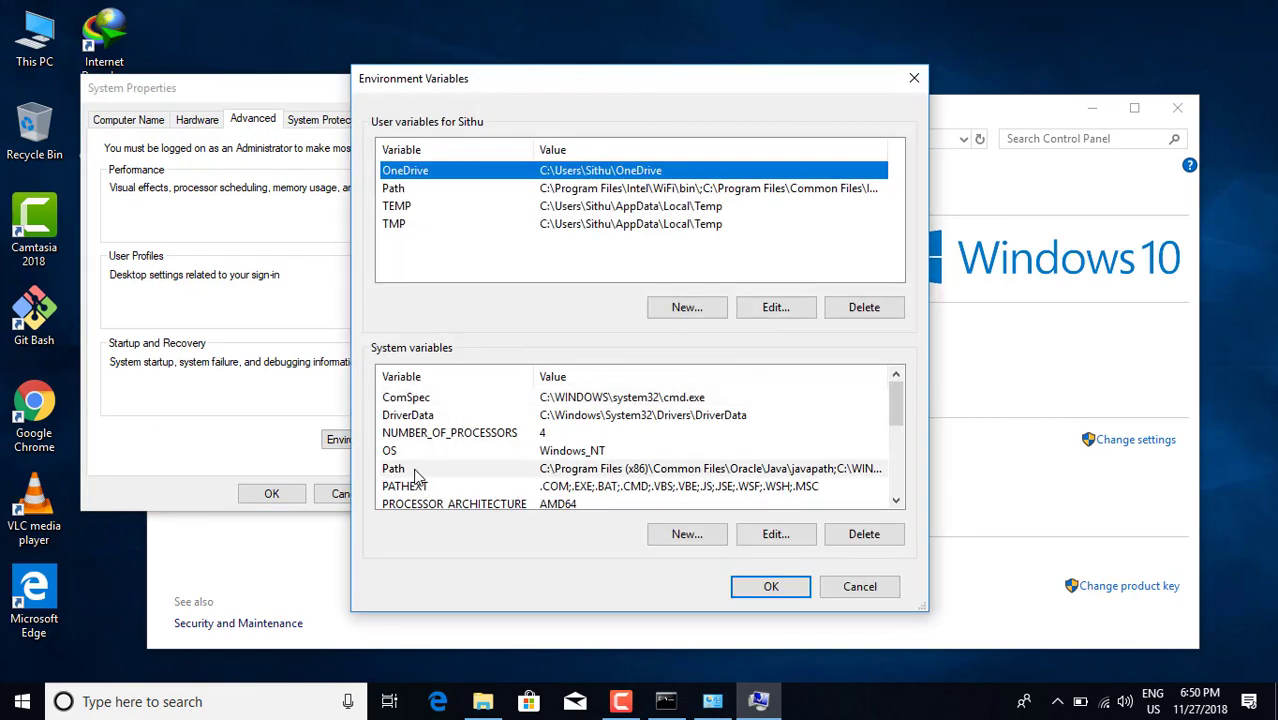
{"action": "left_click", "coordinate": [415, 471]}
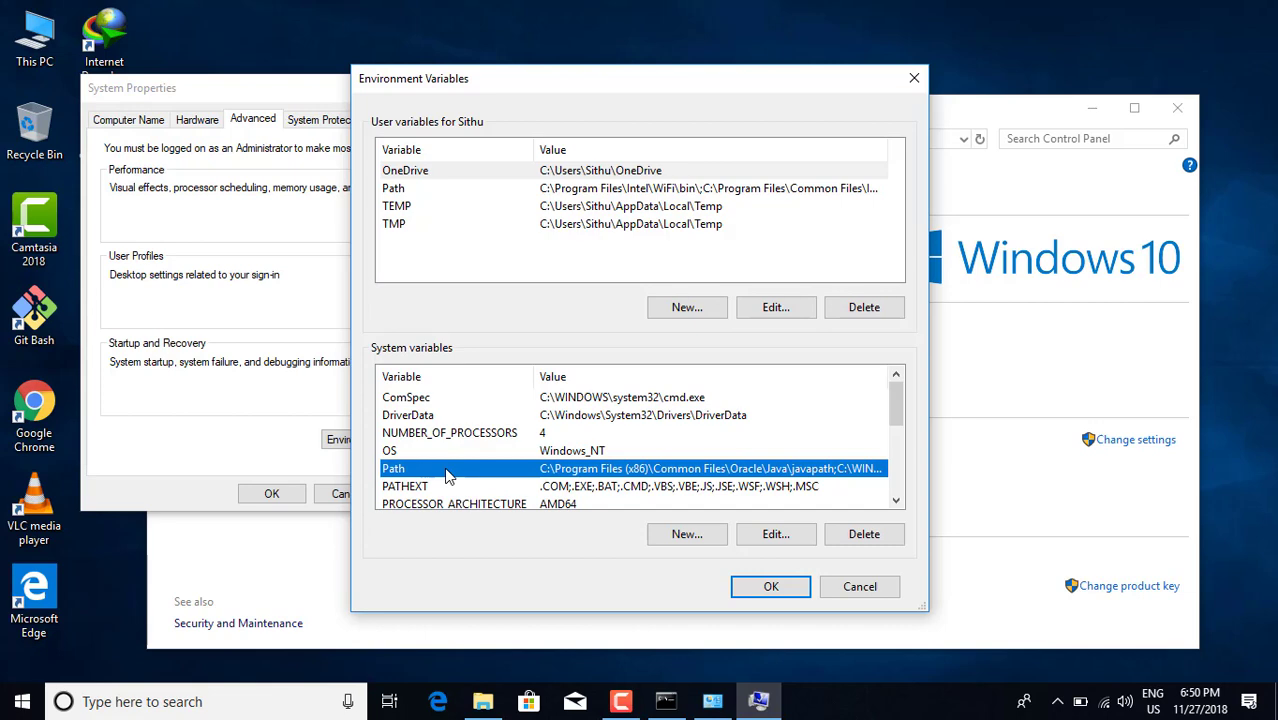
Paste C:\Program Files\Java\jdk1.8.0_191\bin as a new Path entry and confirm both dialogs.
{"action": "left_click", "coordinate": [783, 537]}
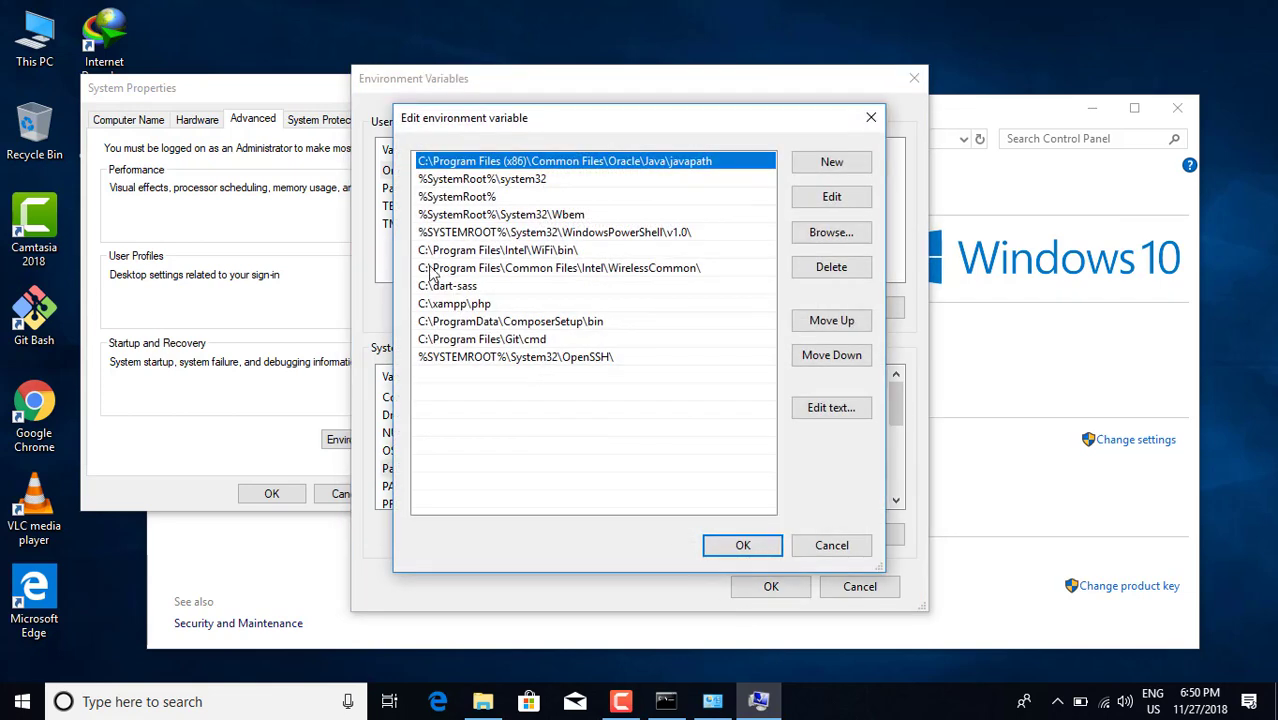
{"action": "left_click_drag", "start_coordinate": [587, 118], "coordinate": [557, 62]}
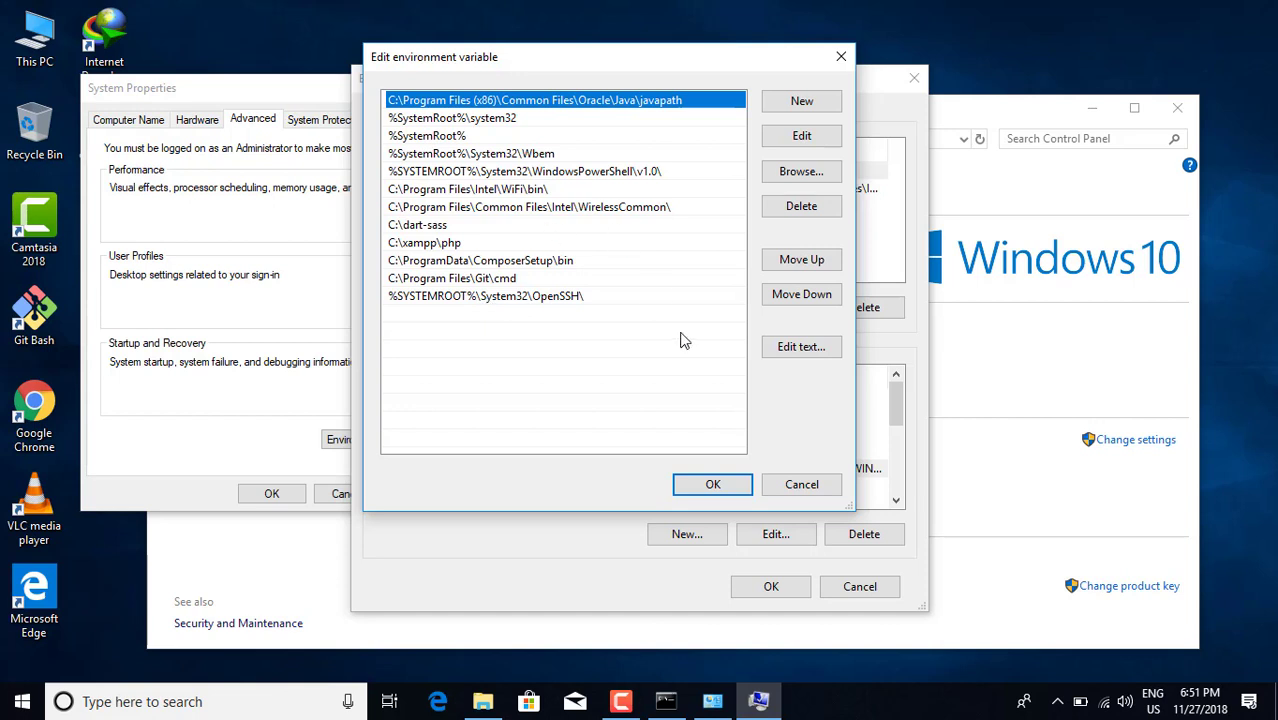
{"action": "left_click", "coordinate": [677, 438]}
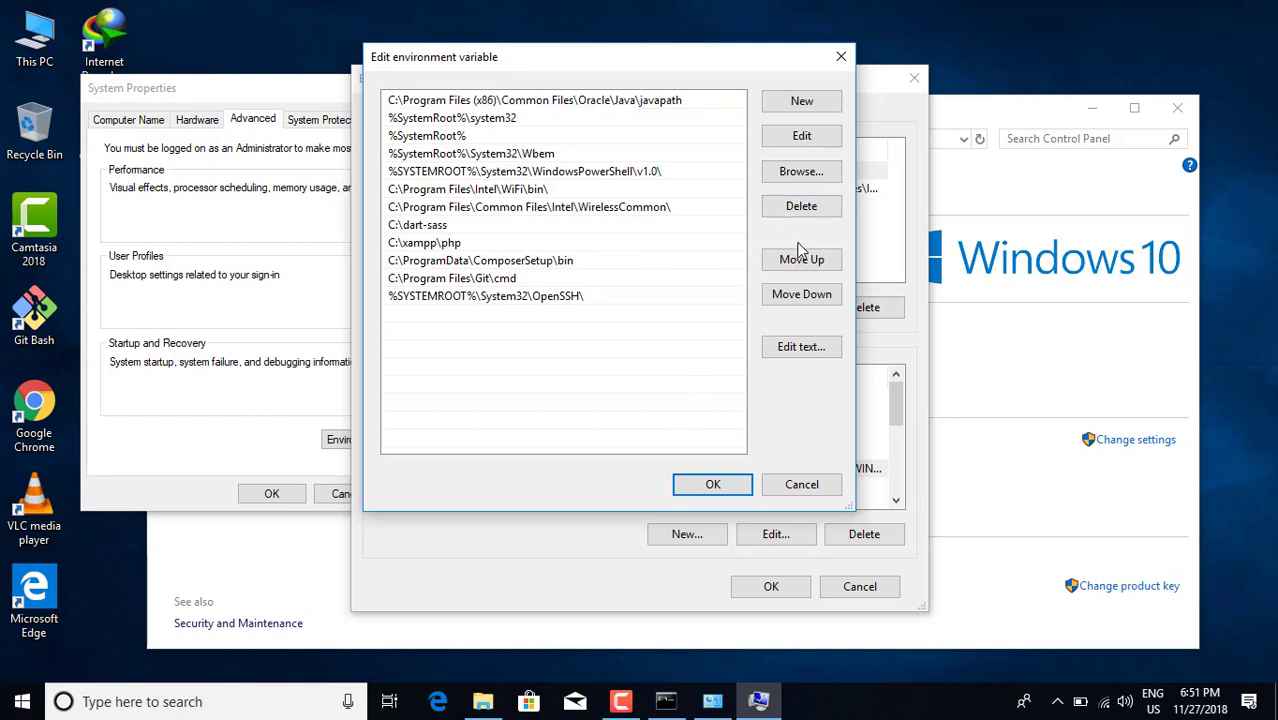
{"action": "left_click", "coordinate": [808, 102]}
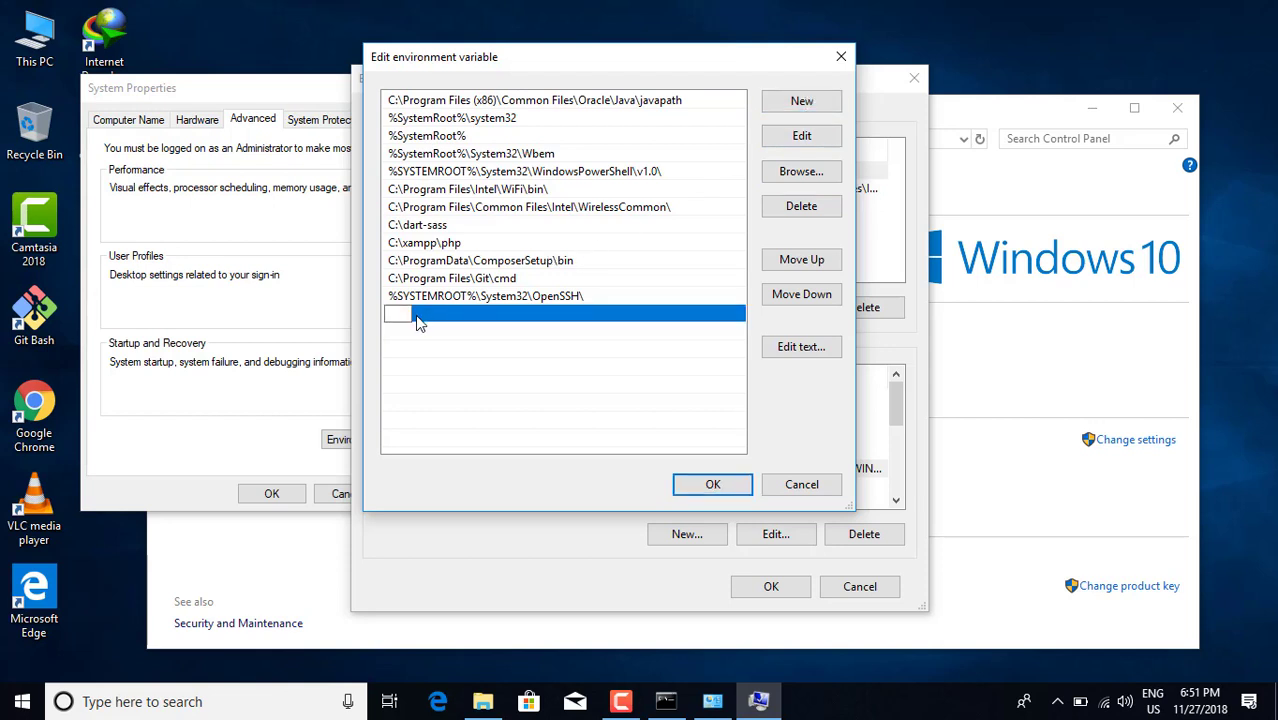
{"action": "type", "text": "C:\\Program Files\\Java\\jdk1.8.0_191\\bin"}
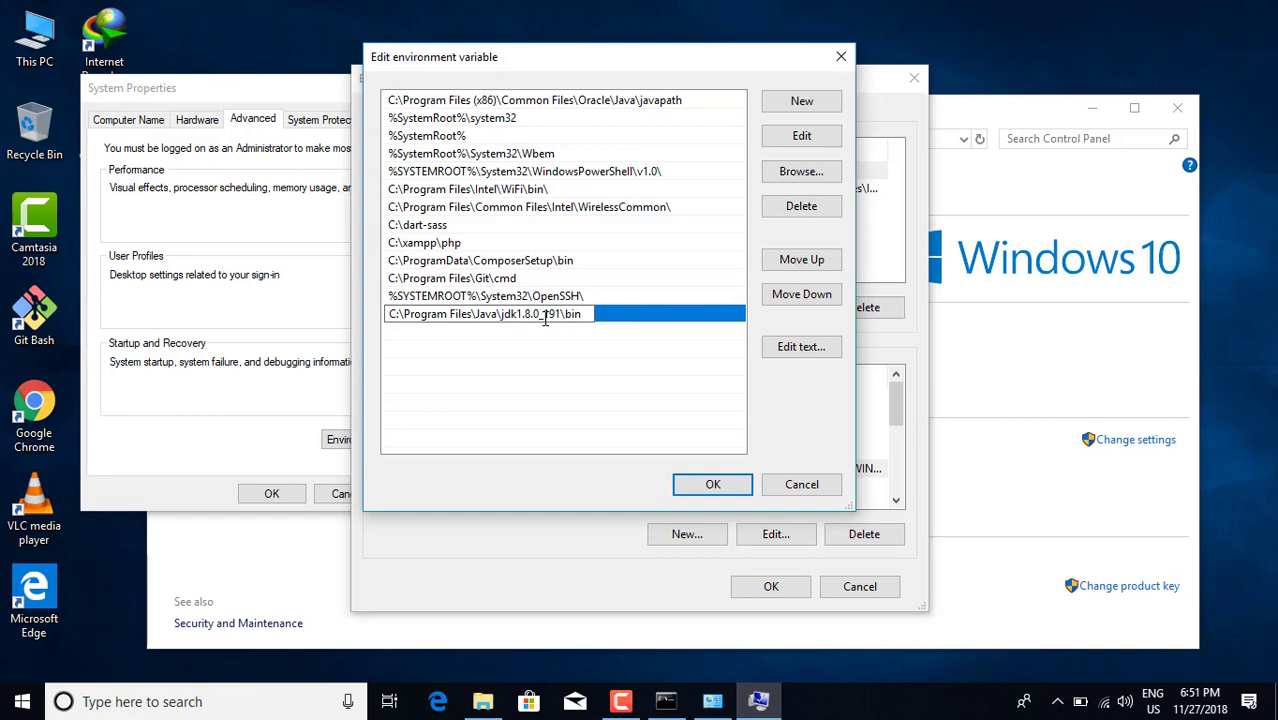
{"action": "left_click", "coordinate": [725, 478]}
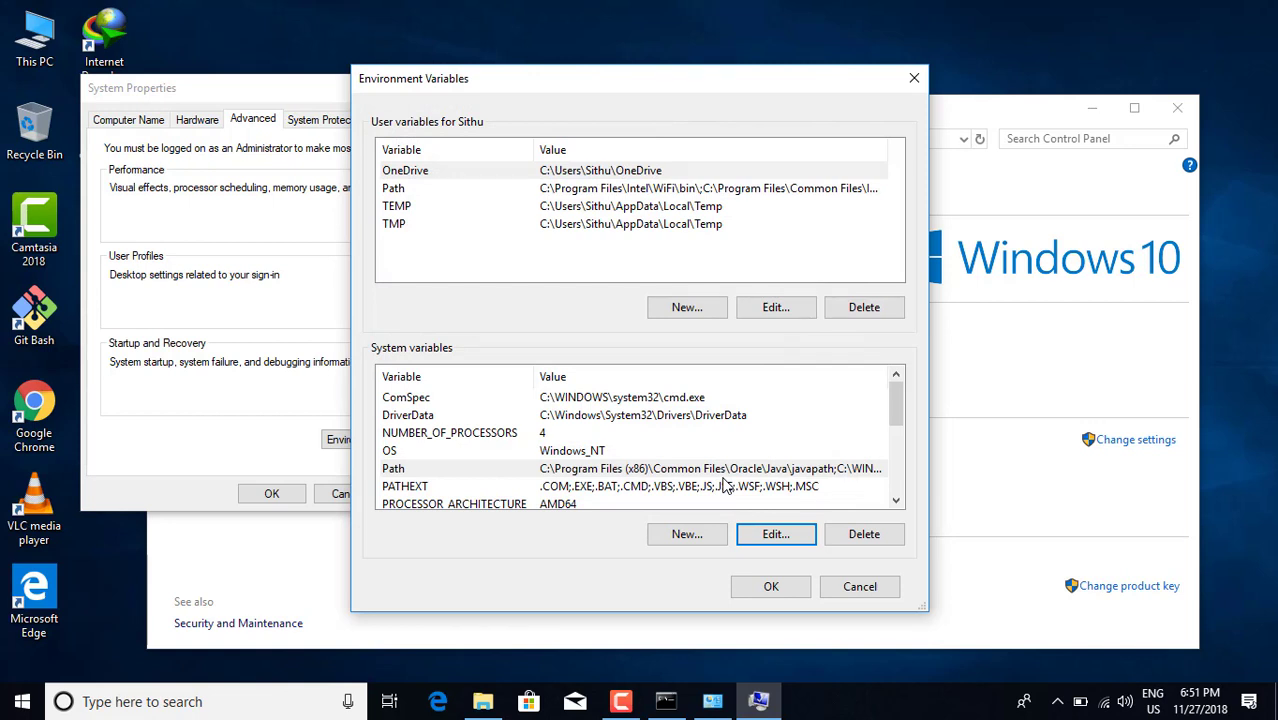
{"action": "left_click", "coordinate": [783, 593]}
Confirm System Properties with OK, then close the old Command Prompt and System windows.
{"action": "left_click", "coordinate": [294, 502]}
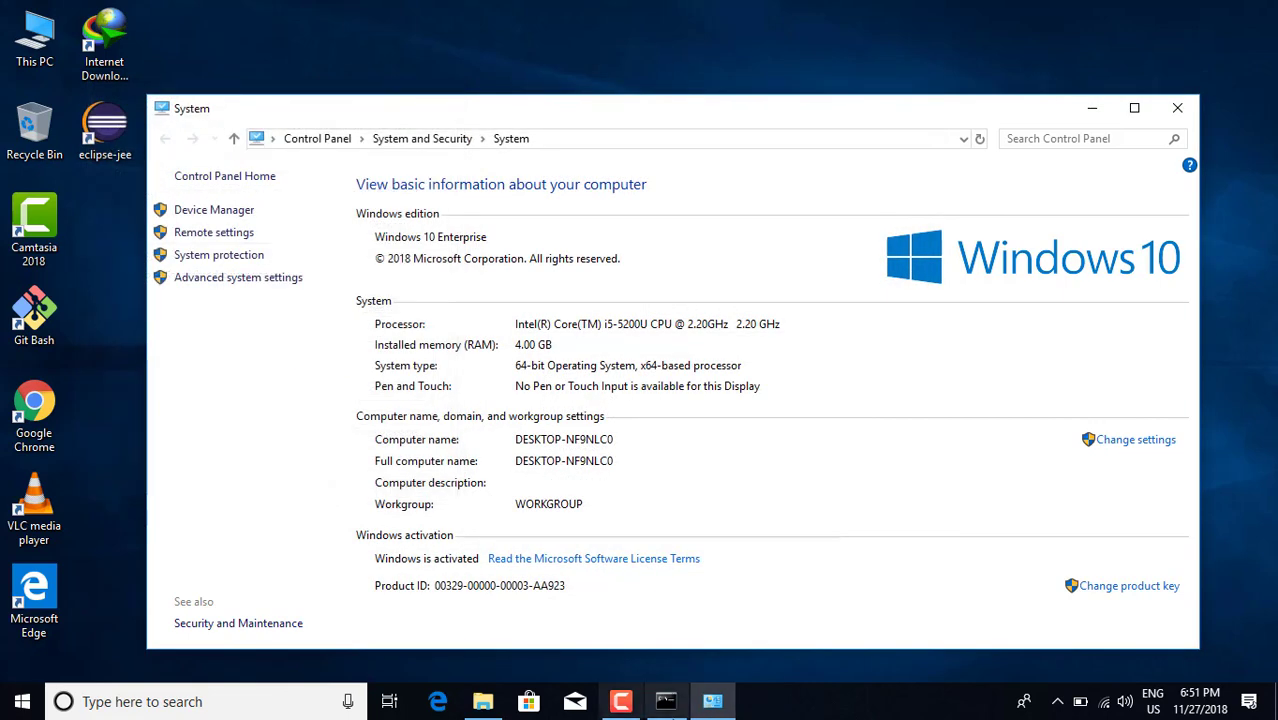
{"action": "left_click", "coordinate": [665, 701]}
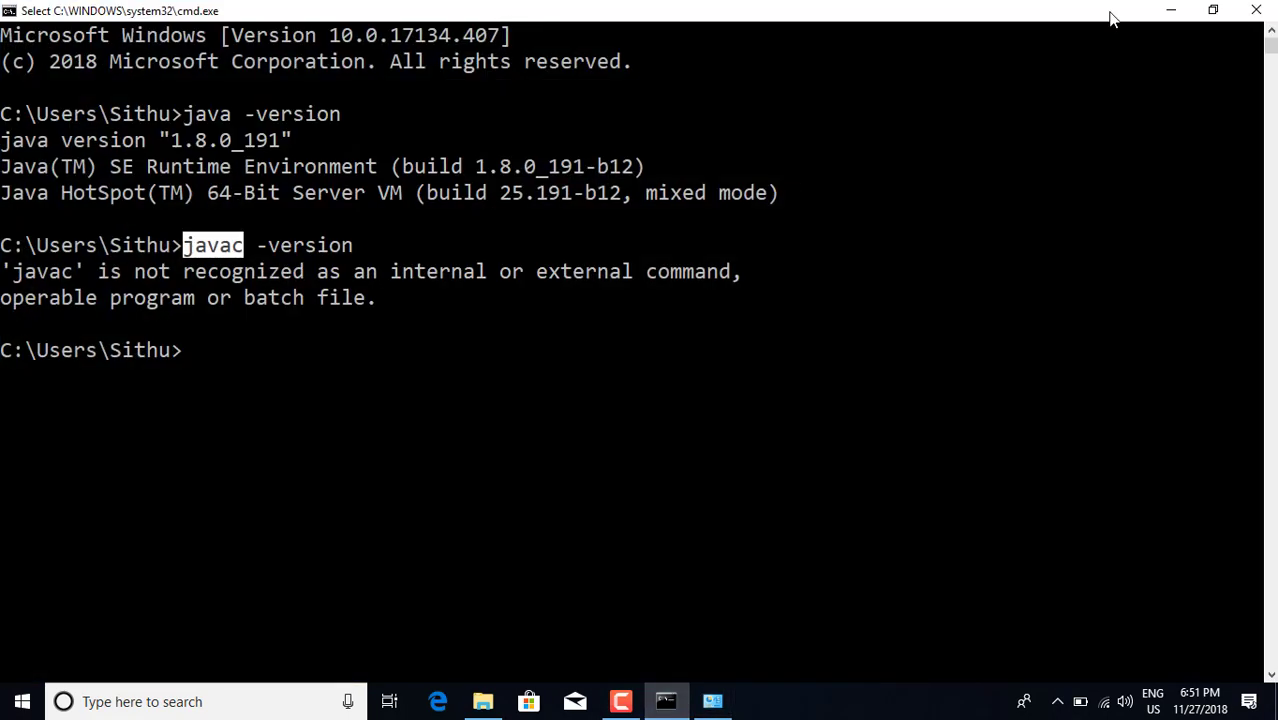
{"action": "left_click", "coordinate": [1256, 12]}
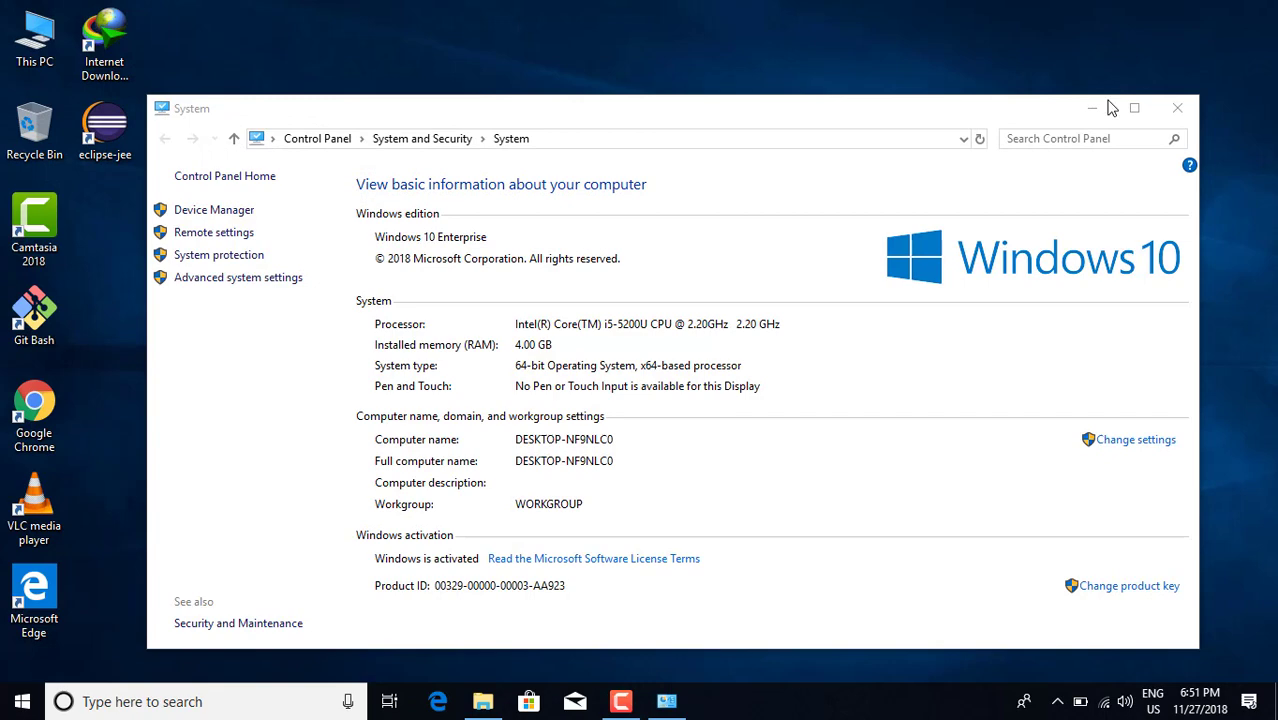
{"action": "left_click", "coordinate": [1177, 107]}
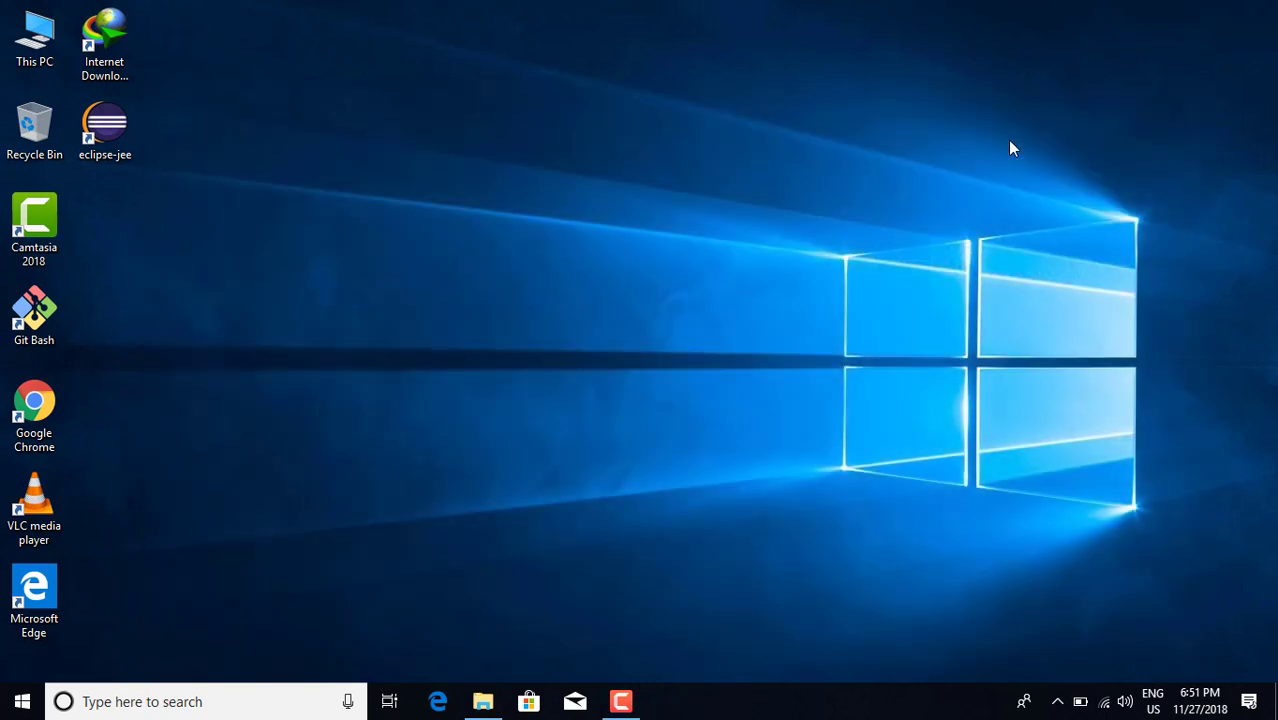
In a new Command Prompt, run java -version and javac -version, both reporting 1.8.0_191.
{"action": "key", "text": "super+r"}
{"action": "key", "text": "Return"}
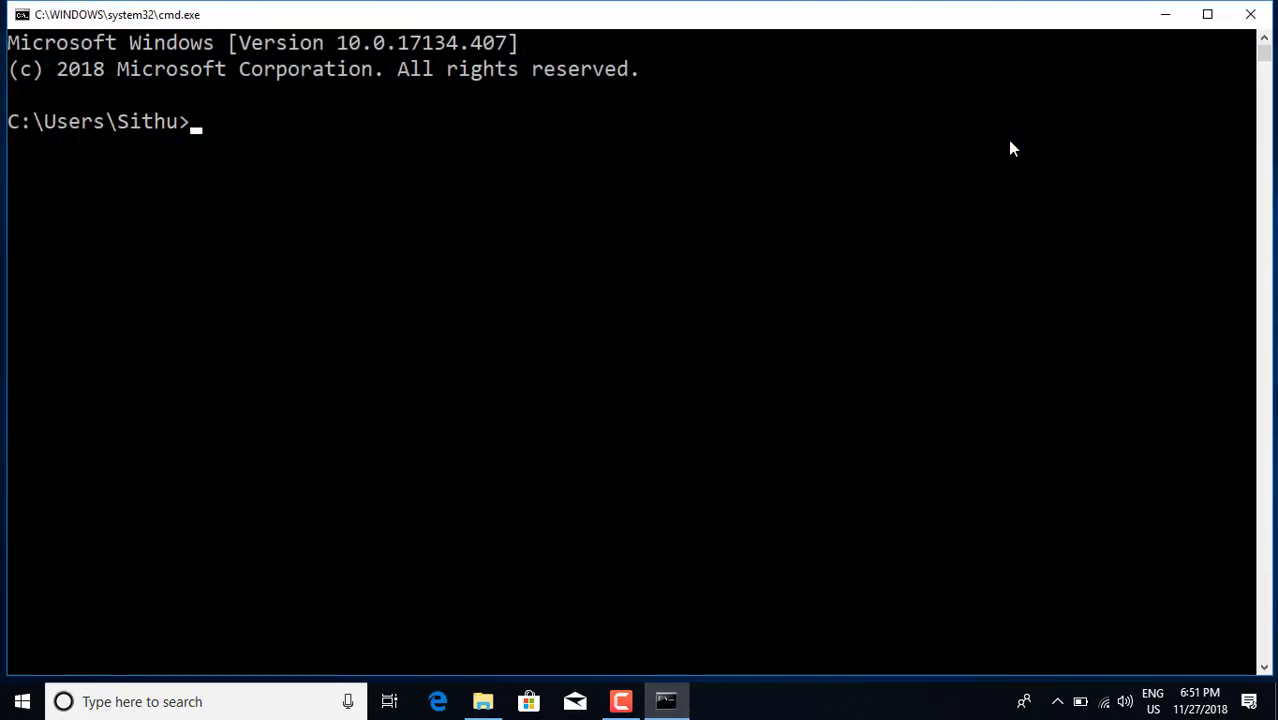
{"action": "type", "text": "java -version"}
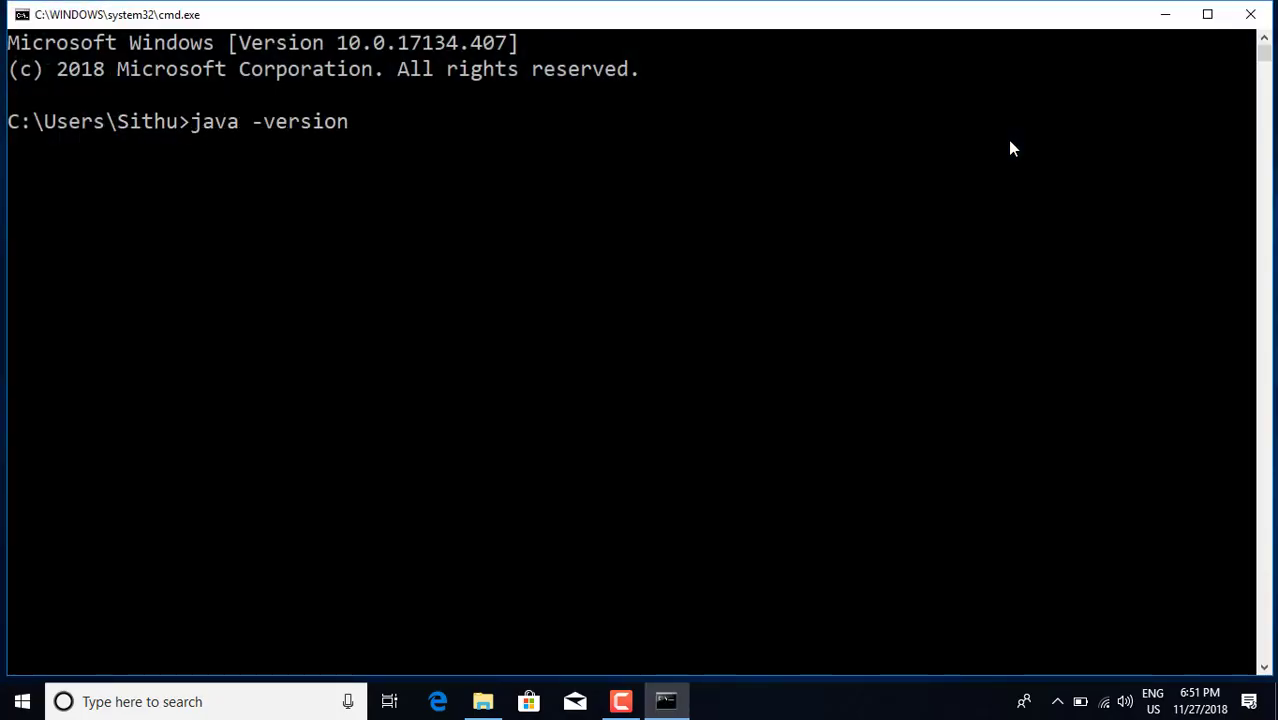
{"action": "key", "text": "Return"}
{"action": "type", "text": "javac"}
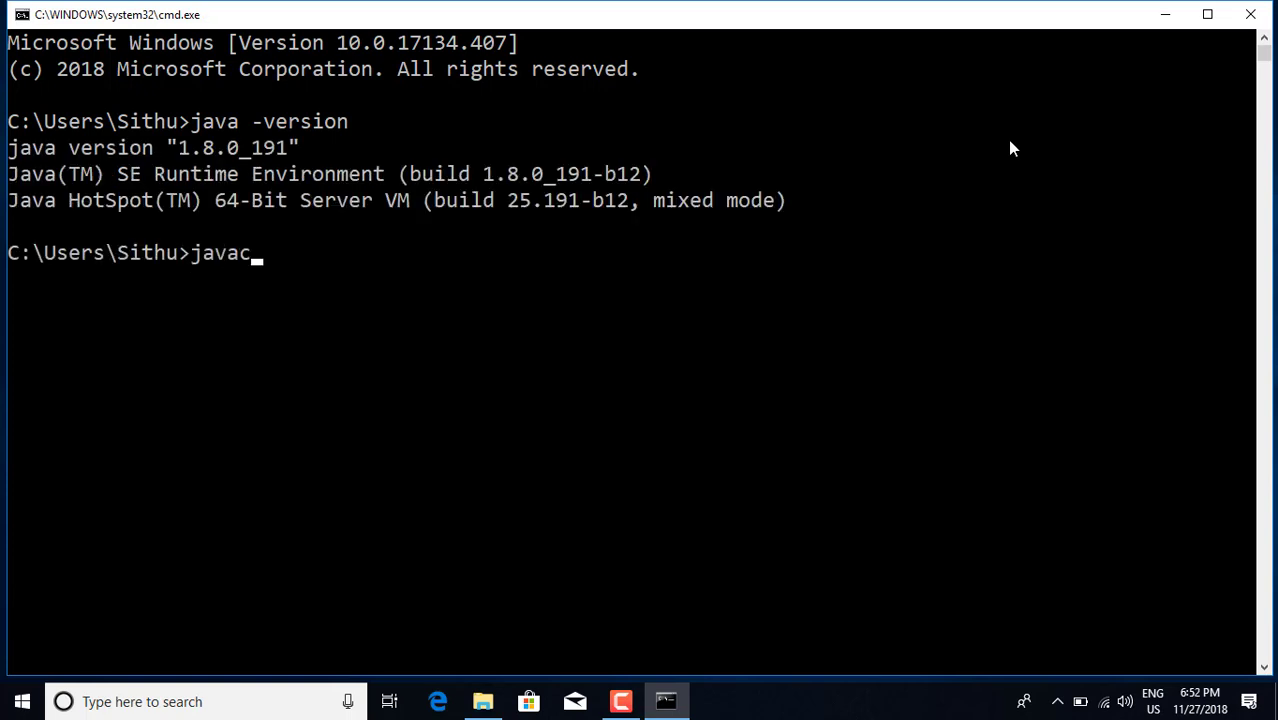
{"action": "type", "text": " -version"}
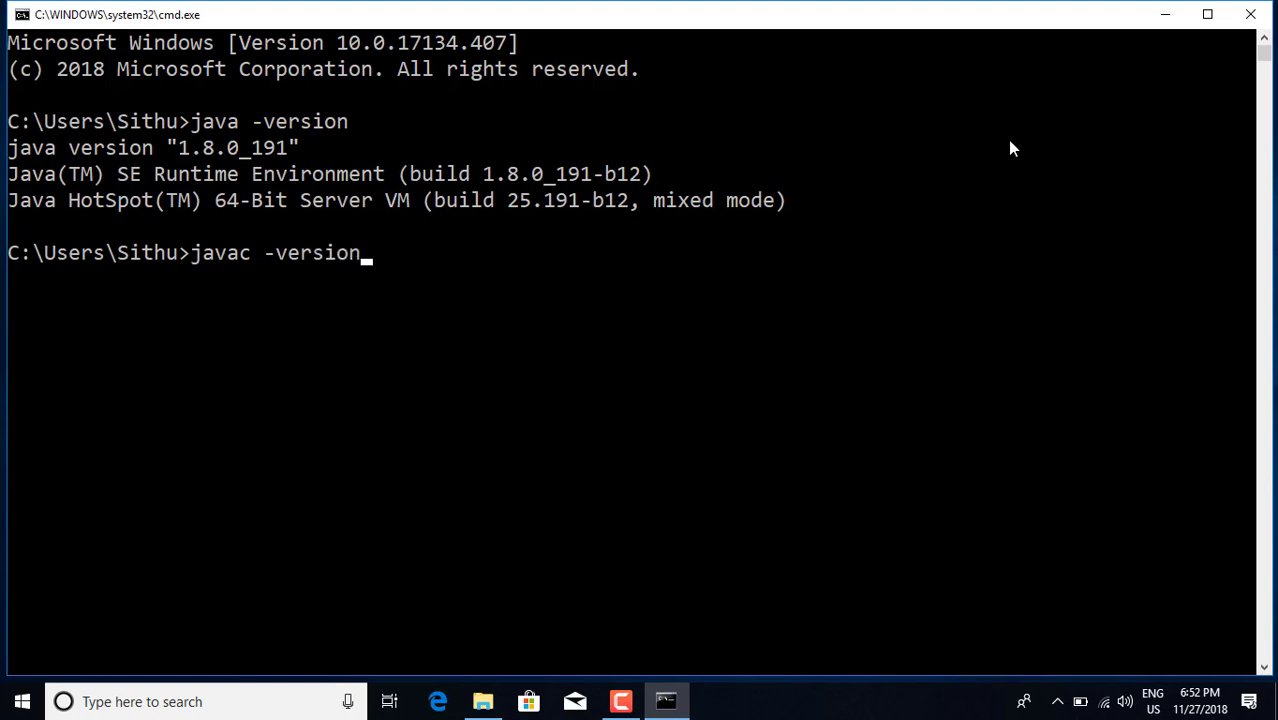
{"action": "key", "text": "Return"}
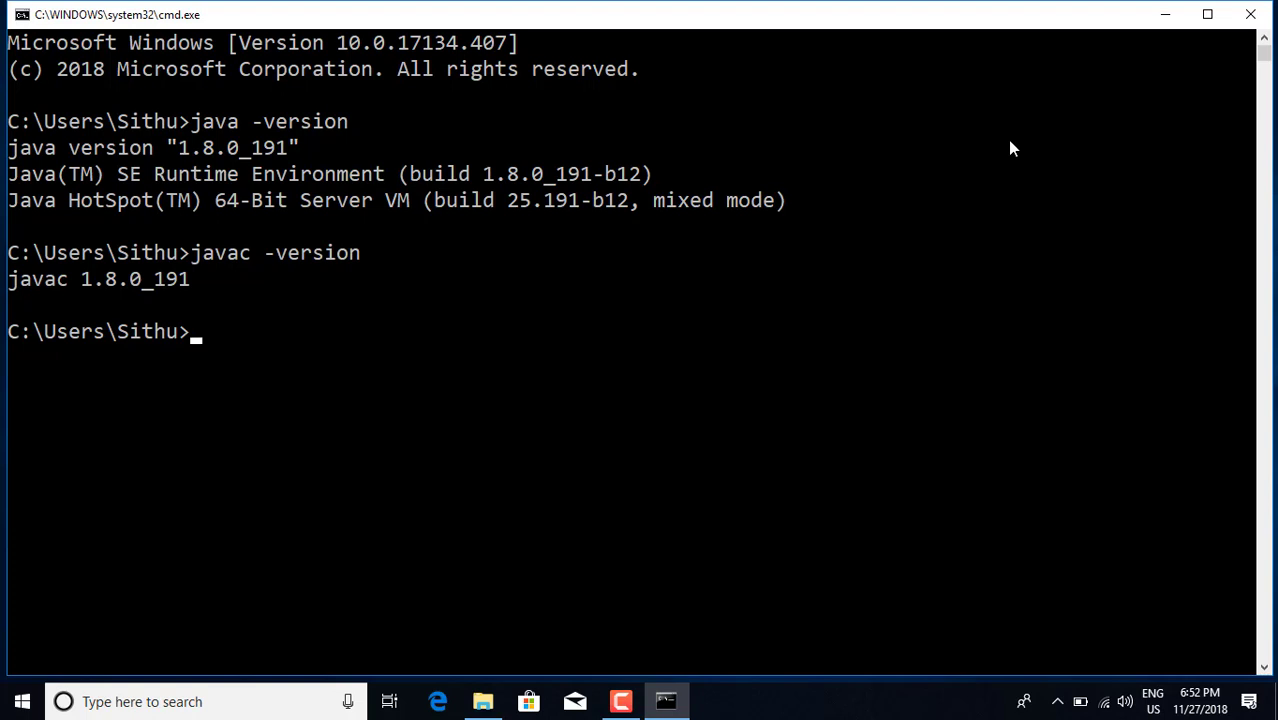
Start typing 'javac Hello.java', erase it, and highlight the javac -version command.
{"action": "type", "text": "javac Helo"}
{"action": "key", "text": "BackSpace"}
{"action": "type", "text": "l"}
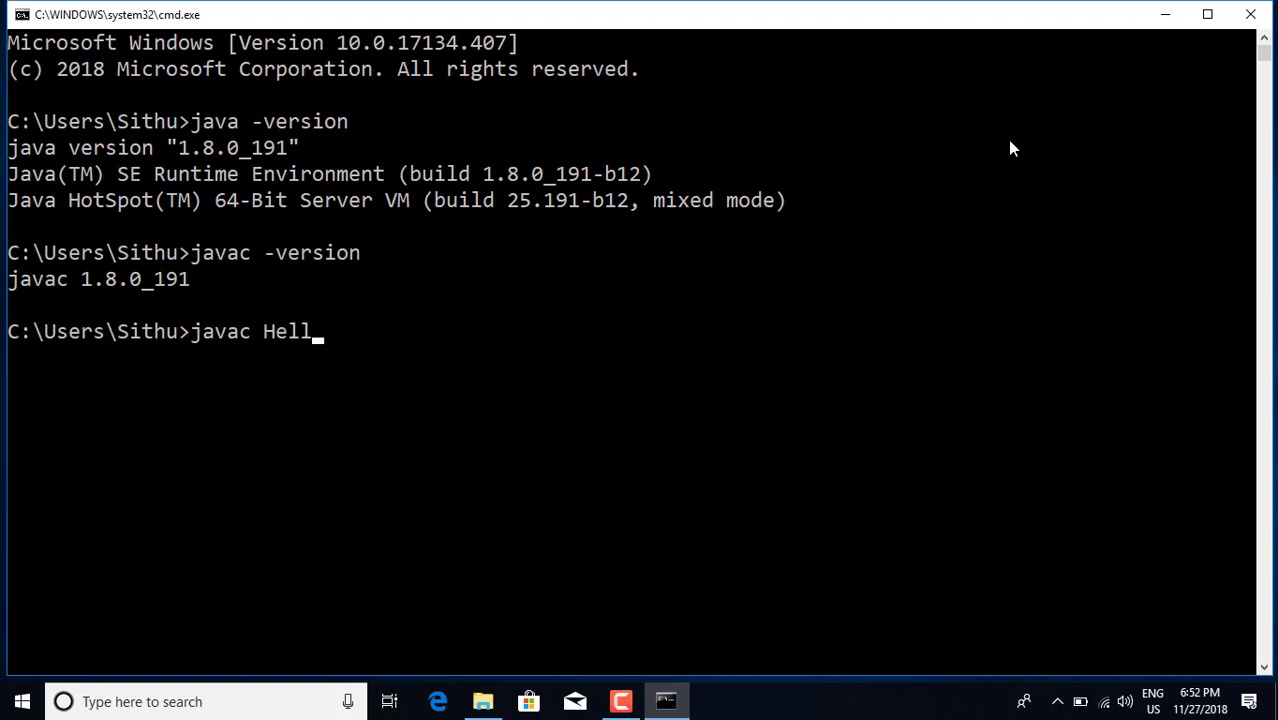
{"action": "type", "text": "o.java"}
{"action": "key", "text": "BackSpace"}
{"action": "key", "text": "BackSpace"}
{"action": "key", "text": "BackSpace"}
{"action": "key", "text": "BackSpace"}
{"action": "key", "text": "BackSpace"}
{"action": "key", "text": "BackSpace"}
{"action": "key", "text": "BackSpace"}
{"action": "key", "text": "BackSpace"}
{"action": "key", "text": "BackSpace"}
{"action": "key", "text": "BackSpace"}
{"action": "key", "text": "BackSpace"}
{"action": "key", "text": "BackSpace"}
{"action": "key", "text": "BackSpace"}
{"action": "key", "text": "BackSpace"}
{"action": "key", "text": "BackSpace"}
{"action": "key", "text": "BackSpace"}
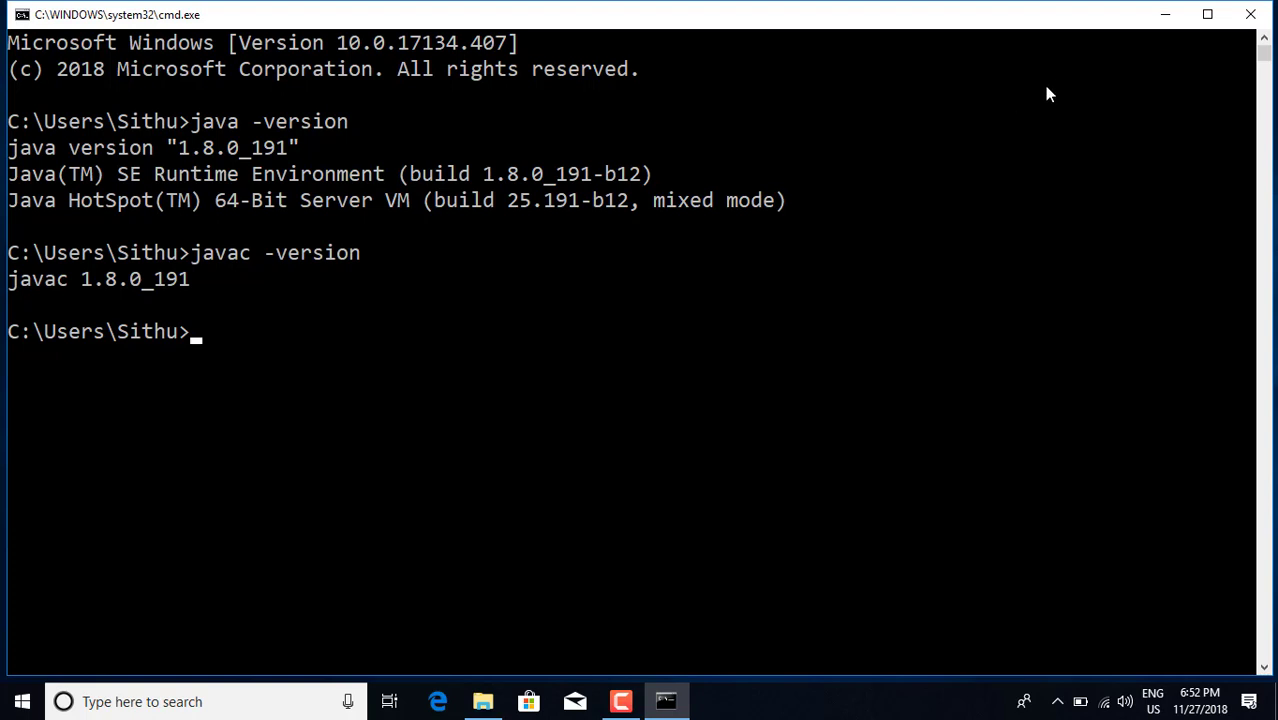
{"action": "left_click_drag", "start_coordinate": [181, 252], "coordinate": [360, 252]}
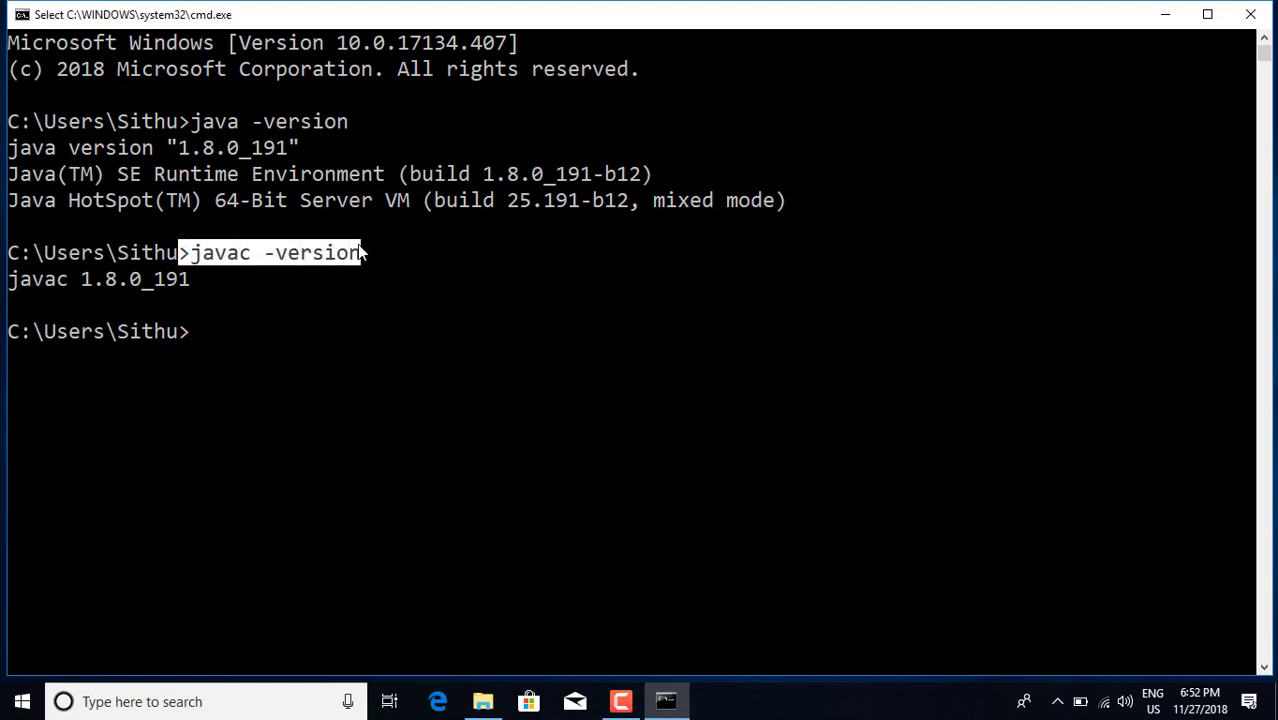
Highlight the java -version command, then select Path in the System variables list.
{"action": "left_click_drag", "start_coordinate": [191, 121], "coordinate": [357, 122]}
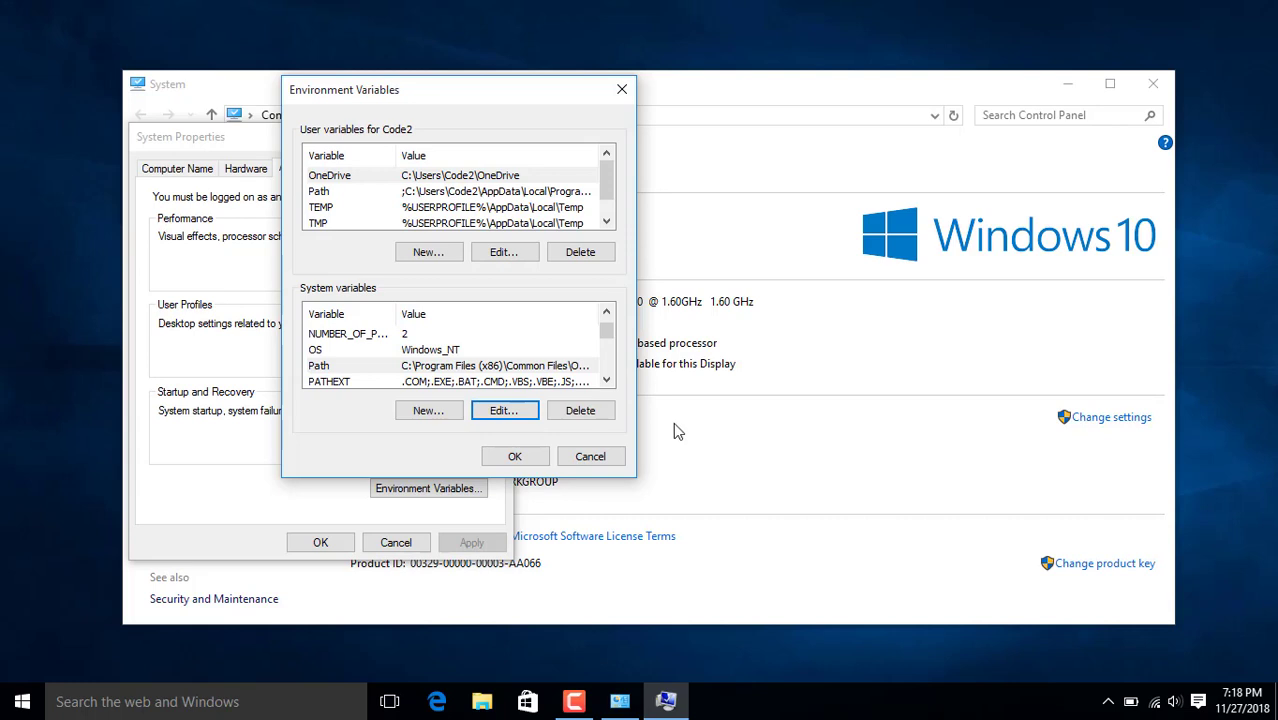
{"action": "left_click", "coordinate": [551, 369]}
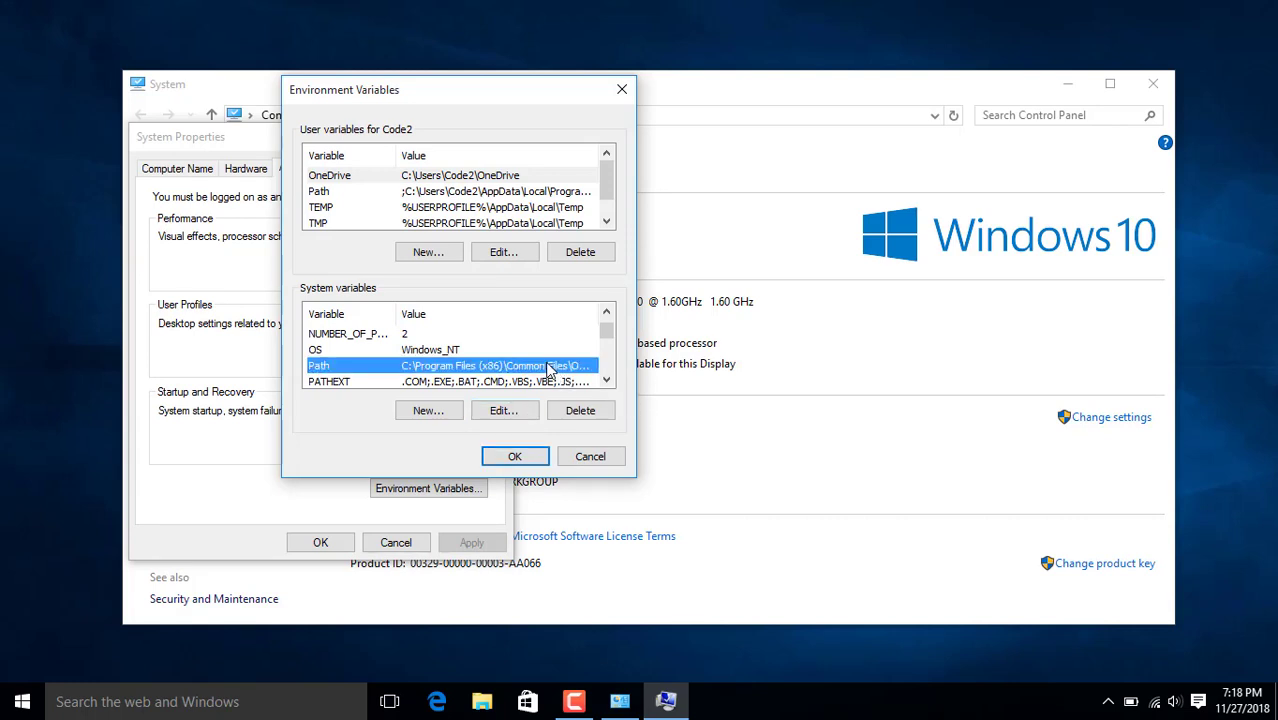